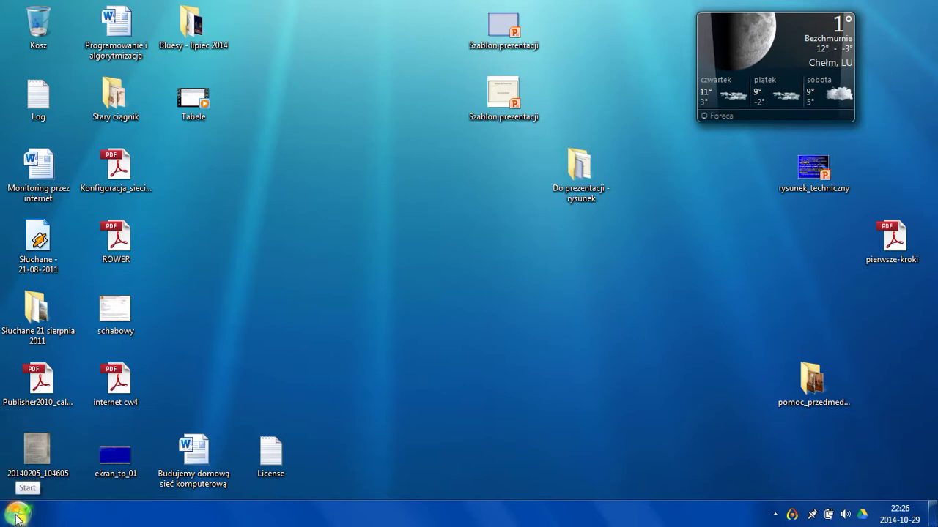
Step: Start Microsoft Word 2010 from the Microsoft Office folder in the Start menu's program list
left_click(16, 518)
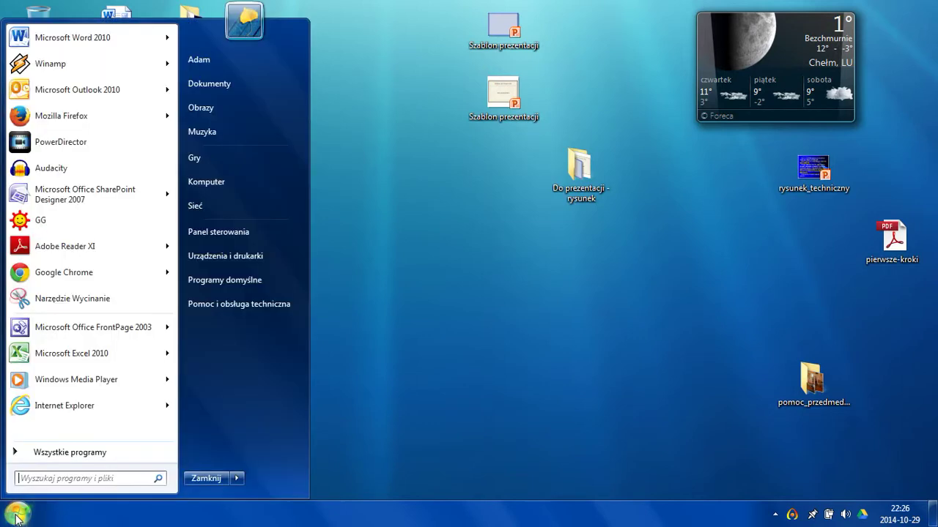
left_click(71, 454)
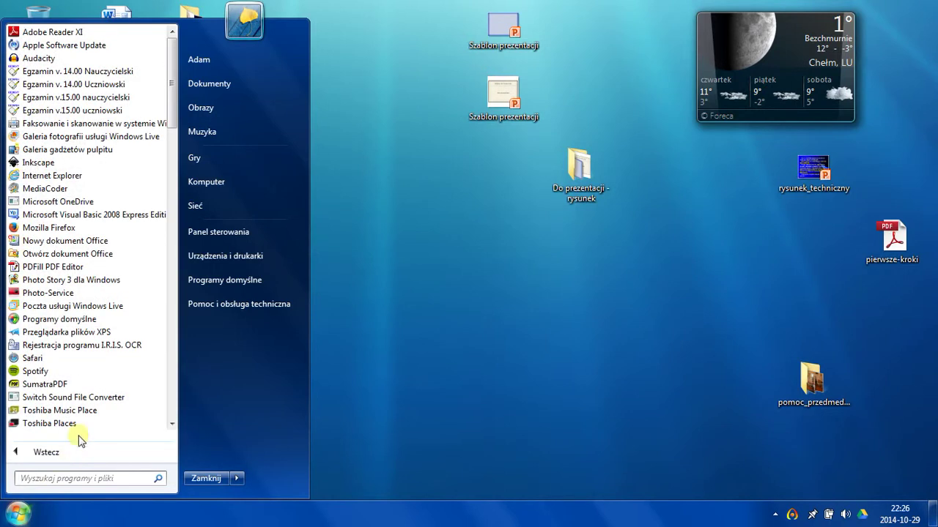
left_click_drag(170, 117, 158, 320)
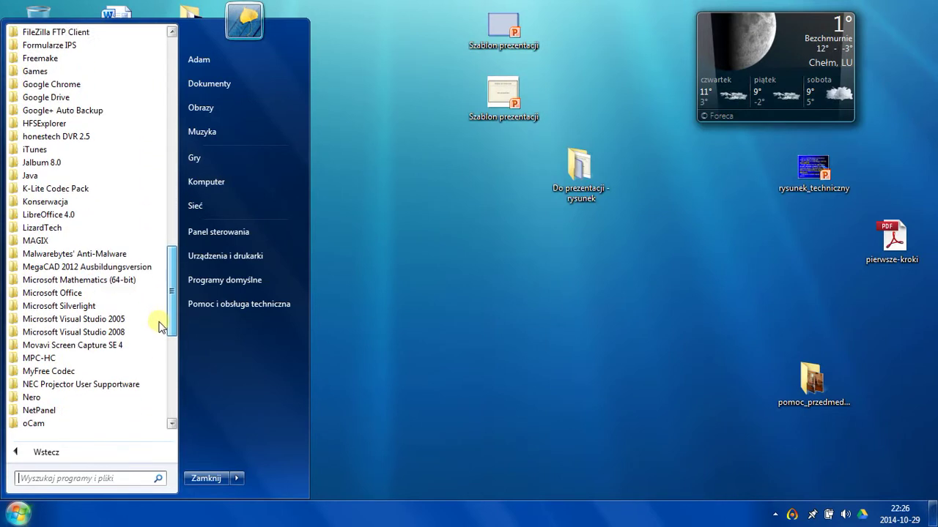
left_click(62, 294)
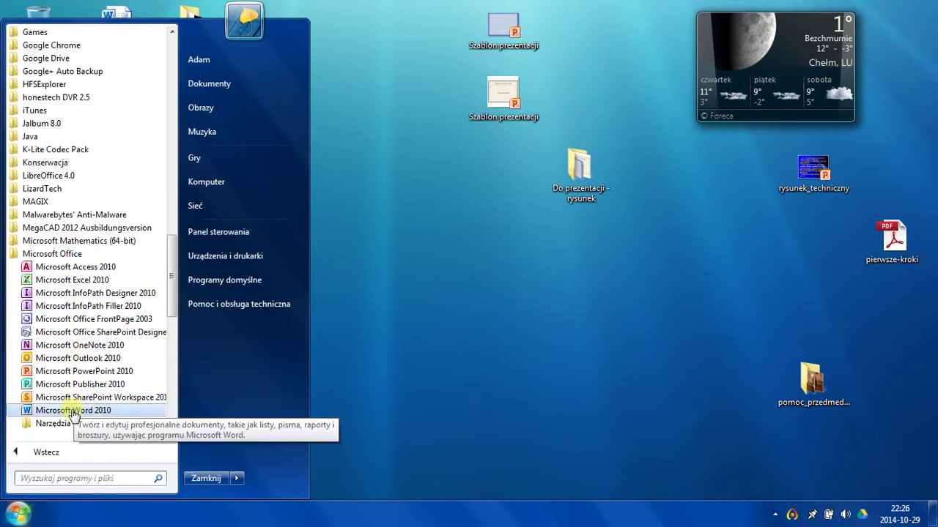
left_click(73, 414)
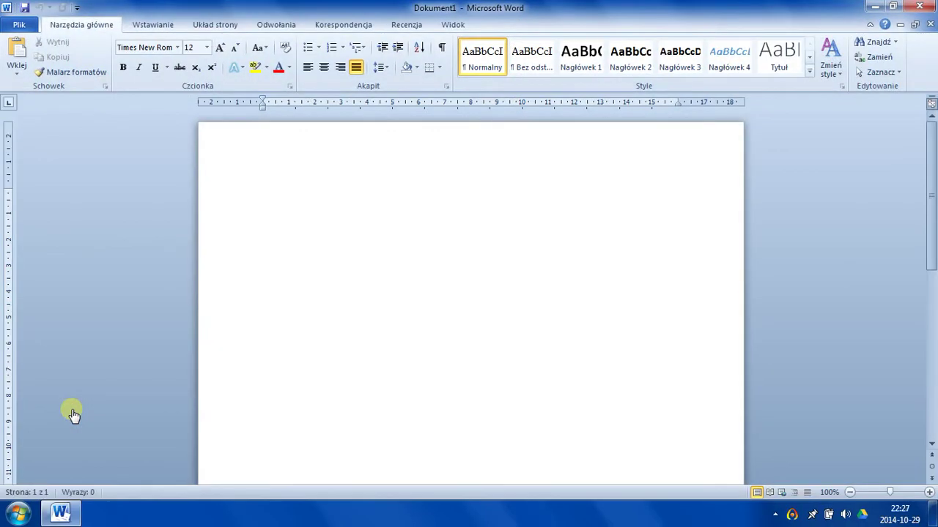
Step: Save the blank document to Dokumenty with the file name 'Tabela rozkładu zajęć'
left_click(20, 27)
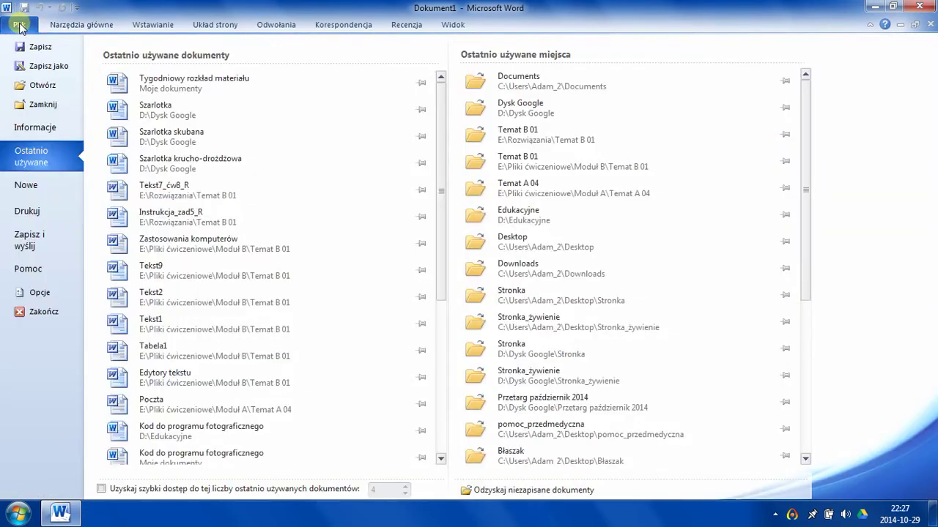
key("Escape")
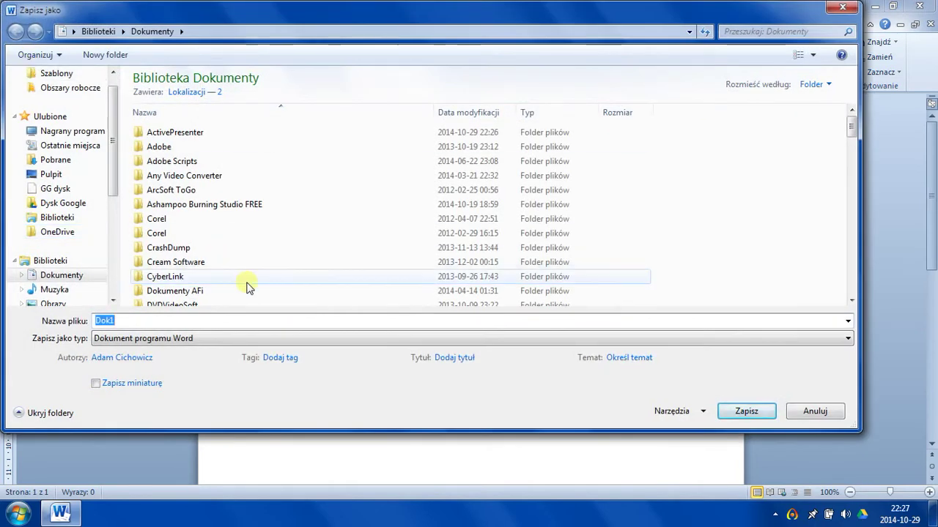
type("Tabel")
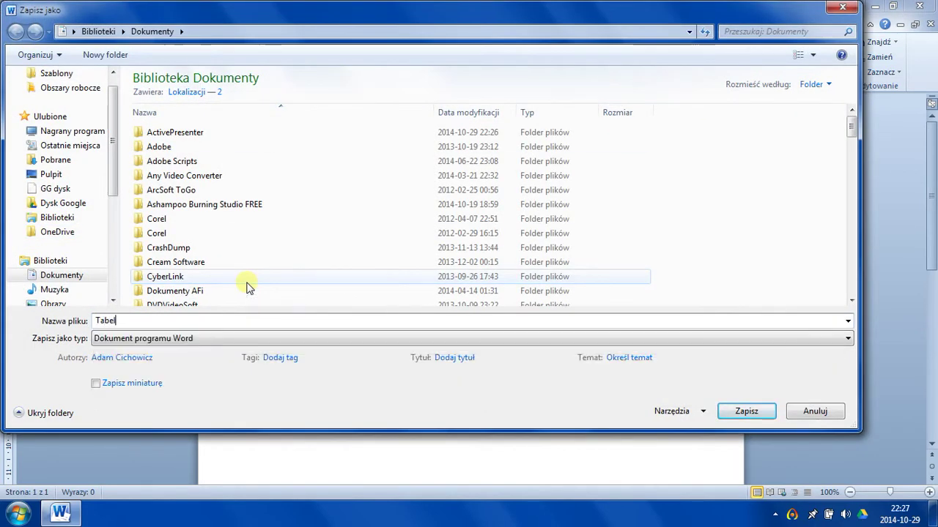
type("a r")
type("ozkład")
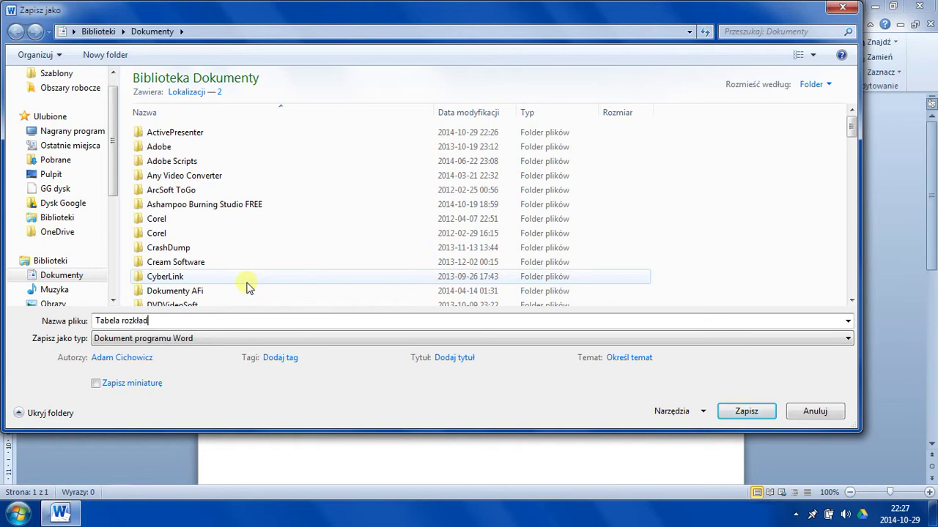
type("u zajęć")
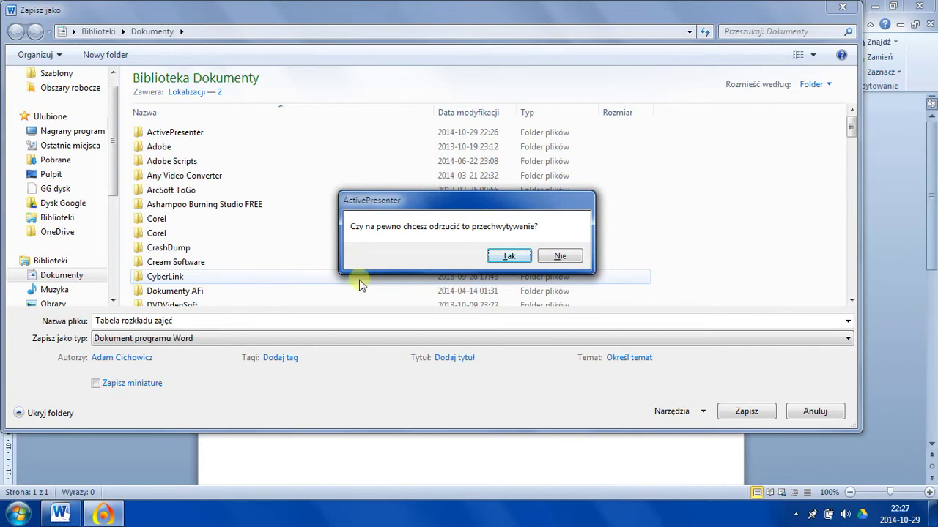
left_click(559, 256)
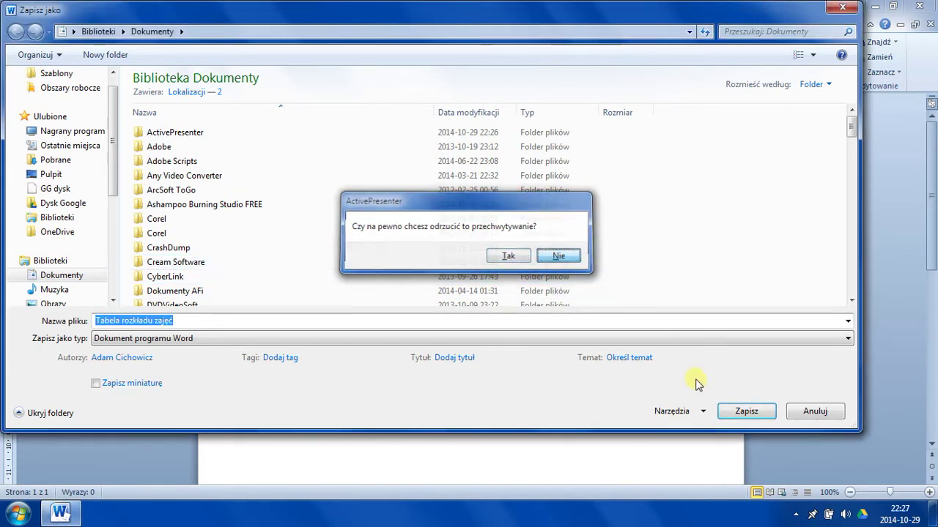
left_click(752, 415)
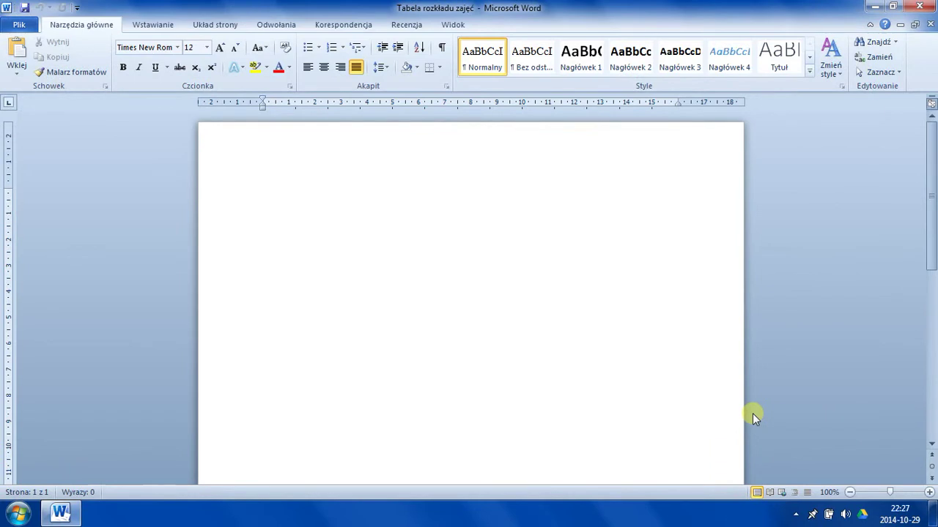
Step: Set the page orientation to Pozioma (landscape) from the Układ strony tab
left_click(217, 26)
left_click(145, 71)
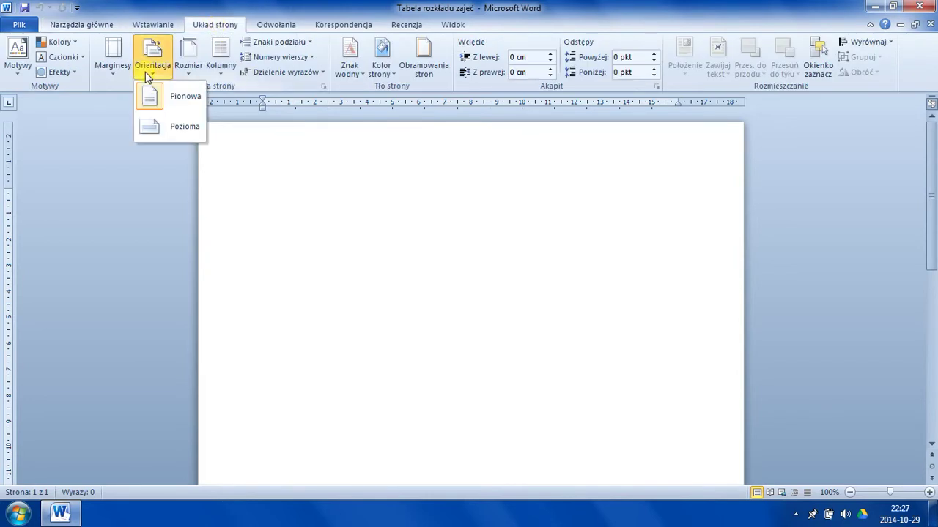
left_click(176, 128)
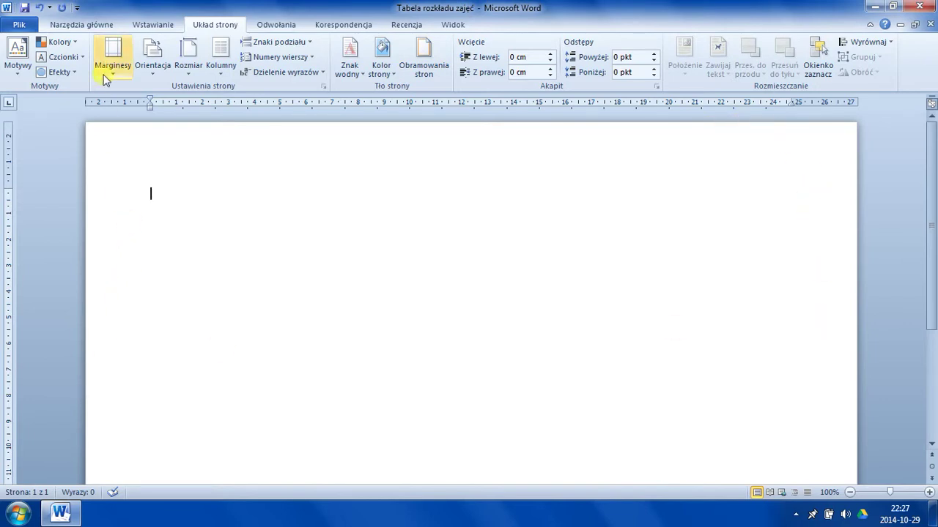
left_click(92, 26)
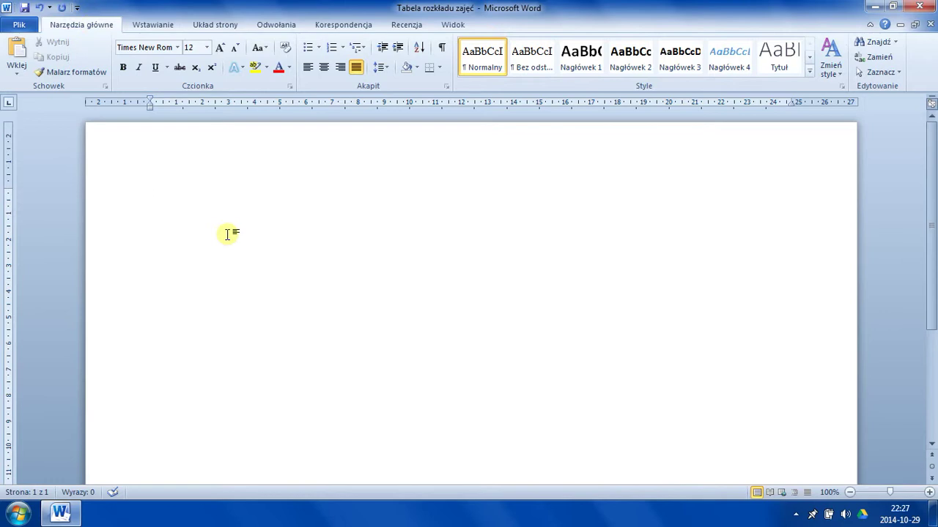
Step: Type the heading 'TYGODNIOWY ROZKŁAD ZAJĘĆ – TECHNIK ŻYWIENIA I USŁUG GASTRONOMICZNYCH' and start a new line
type("TYGOD")
type("NIOW")
type("Y ROZ")
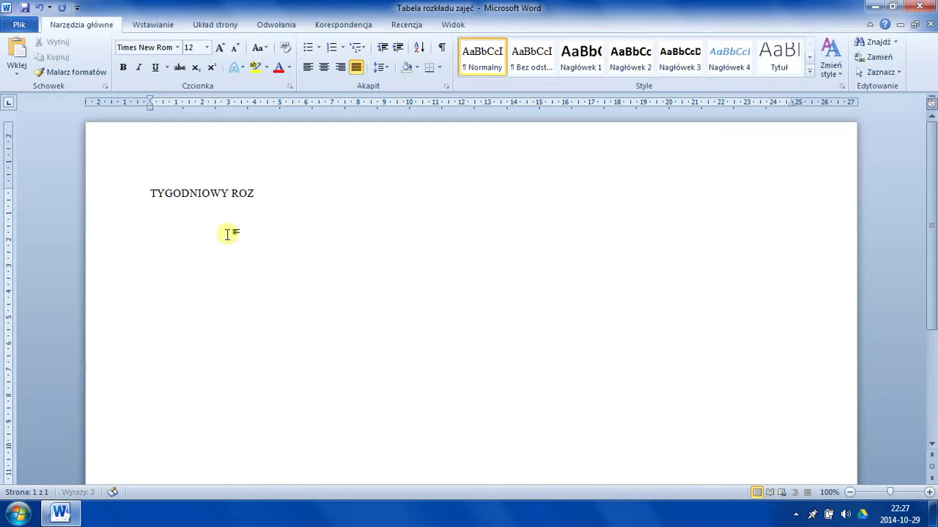
type("KŁAD")
type(" ZAJĘĆ")
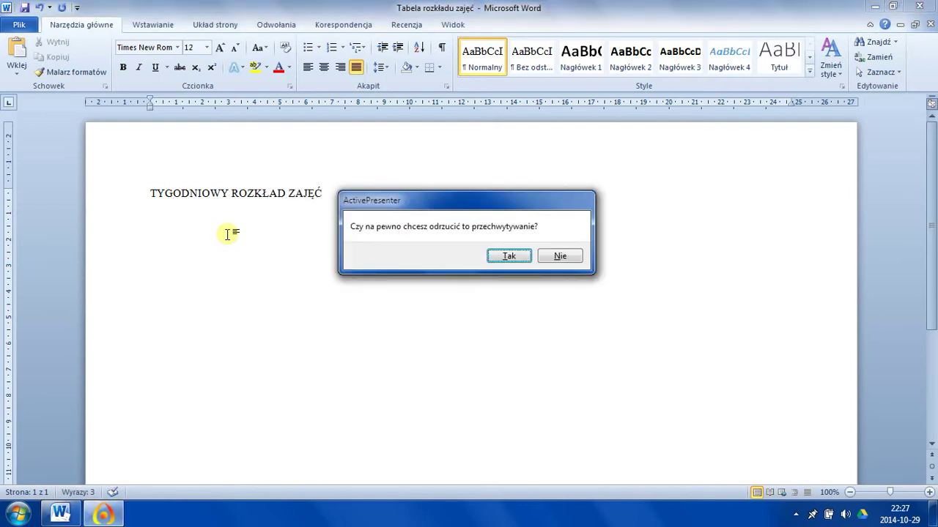
left_click(544, 257)
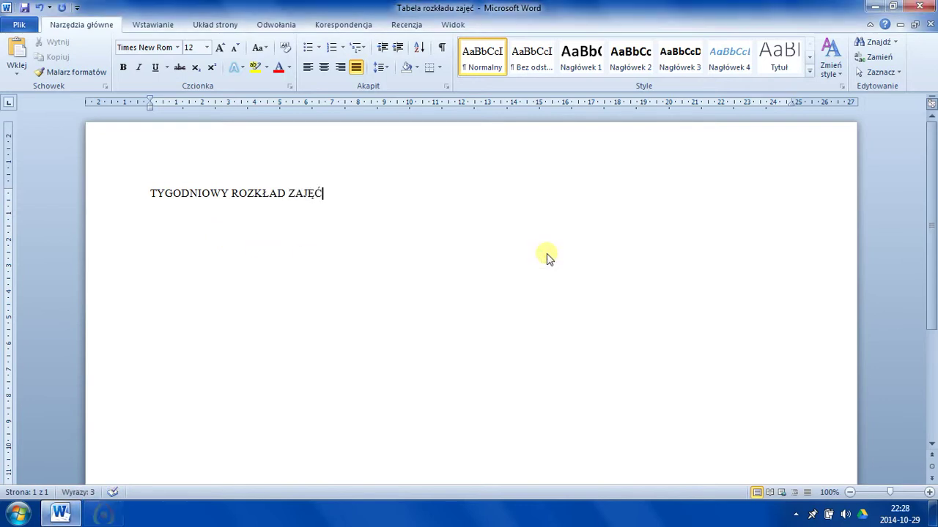
type(" -")
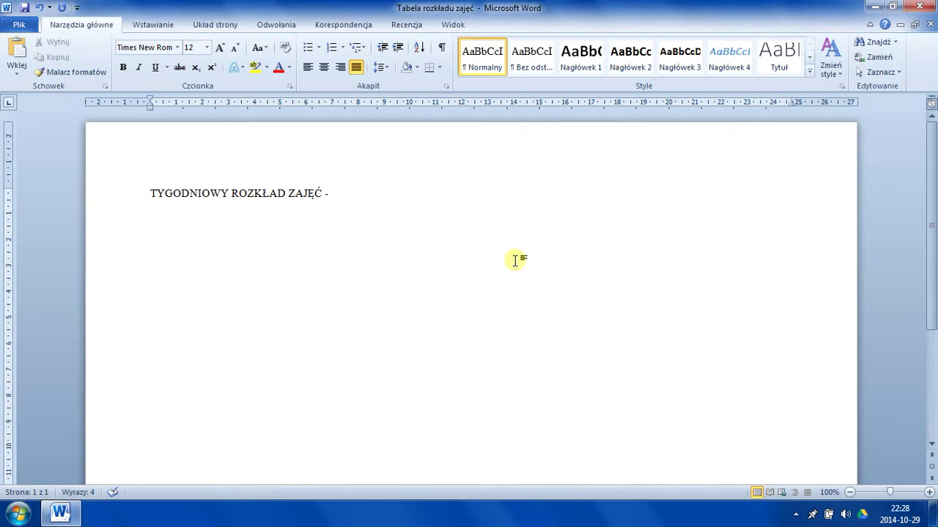
type(" TECH")
type("NIK ")
type("ŻYWIE")
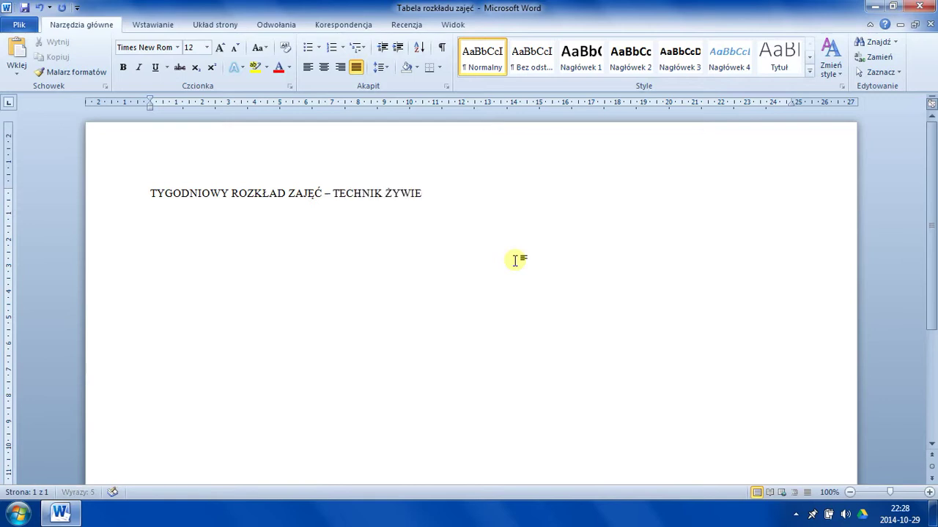
type("NIA I")
type(" USŁUG")
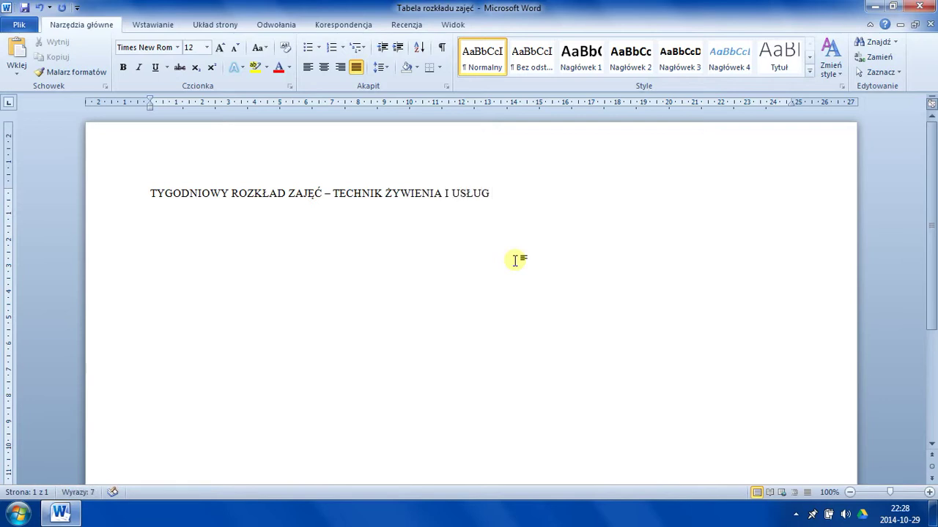
type(" GASTRON")
type("OMICZNYCH")
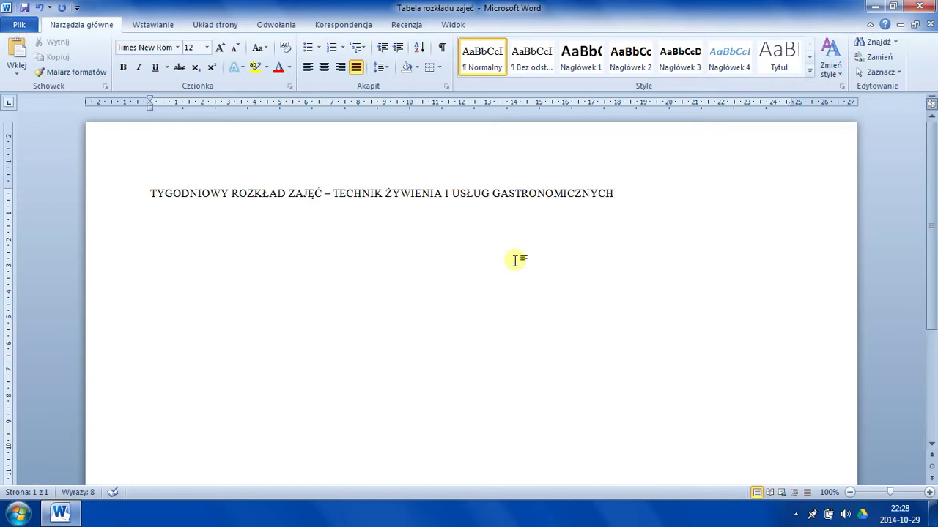
key("Return")
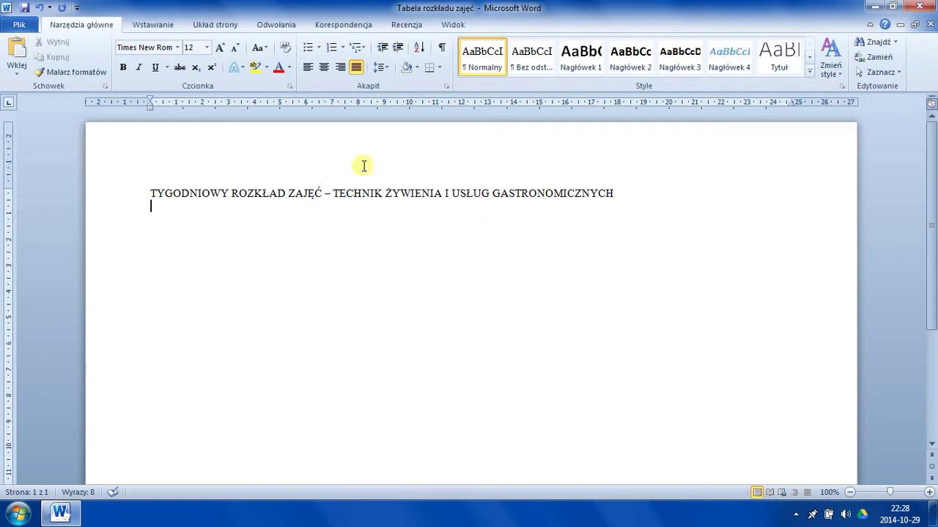
Step: Insert a table with 7 columns and 9 rows through the Insert Table dialog
left_click(149, 27)
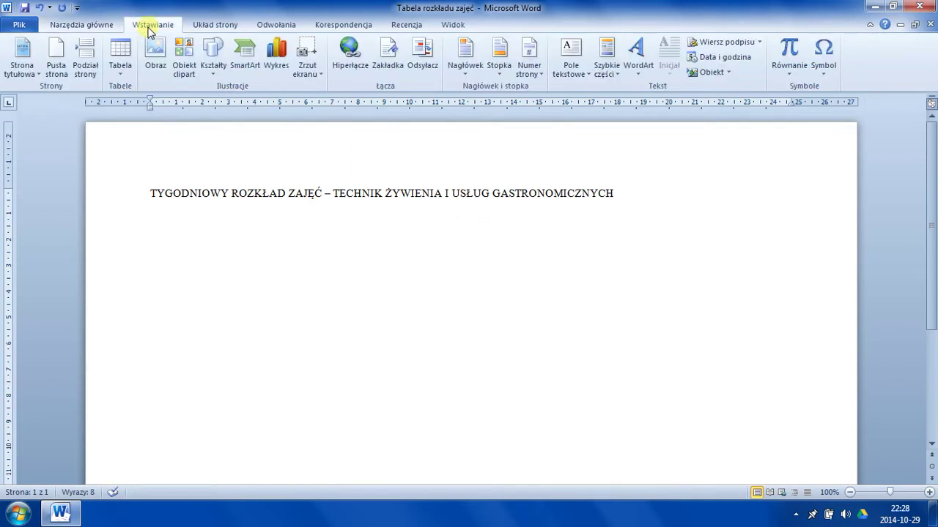
left_click(119, 73)
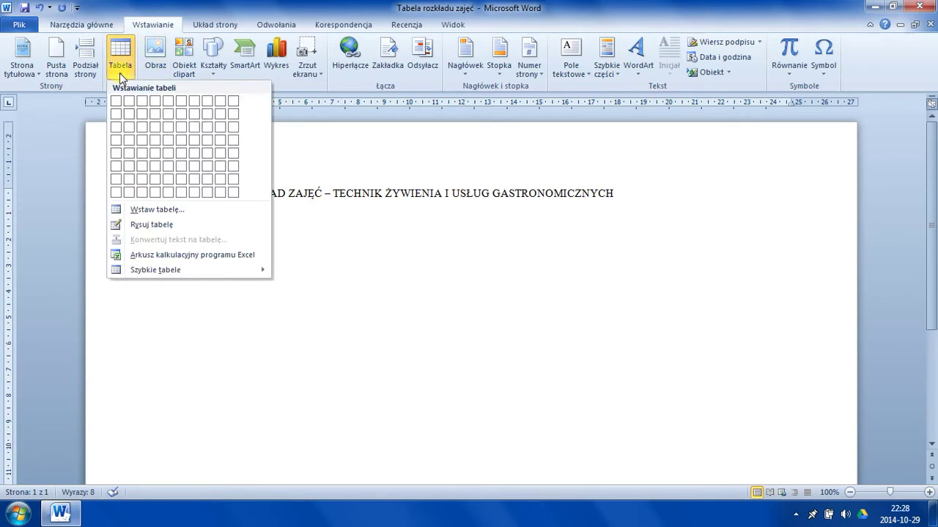
left_click(160, 212)
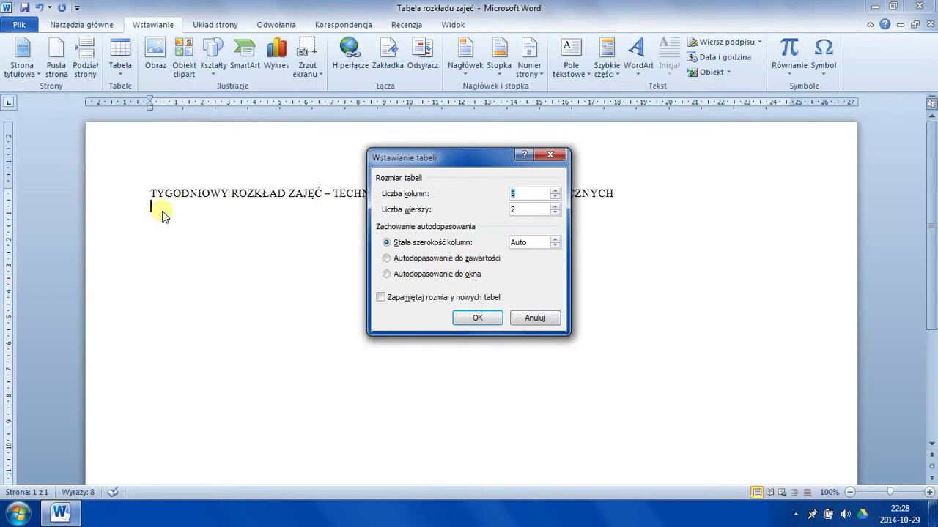
left_click(554, 190)
left_click(554, 191)
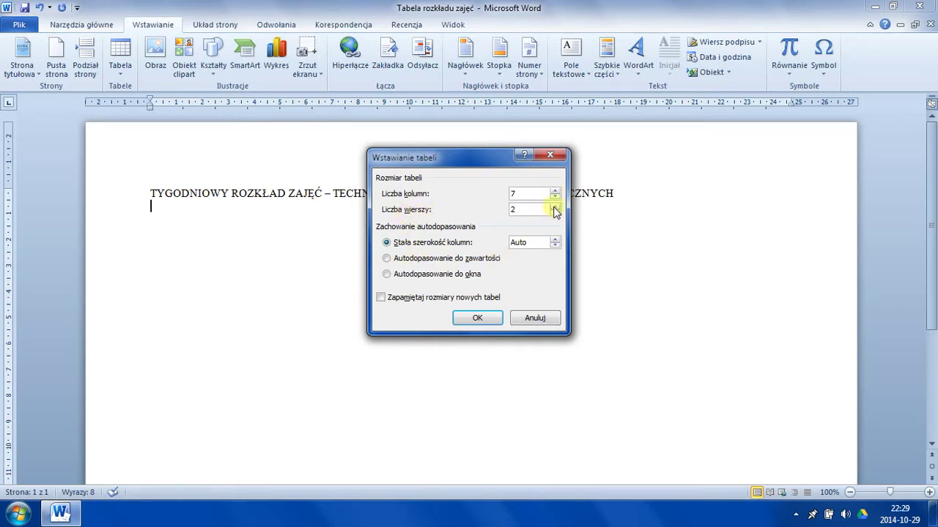
left_click(554, 207)
left_click(554, 207)
left_click(555, 207)
left_click(555, 207)
left_click(475, 320)
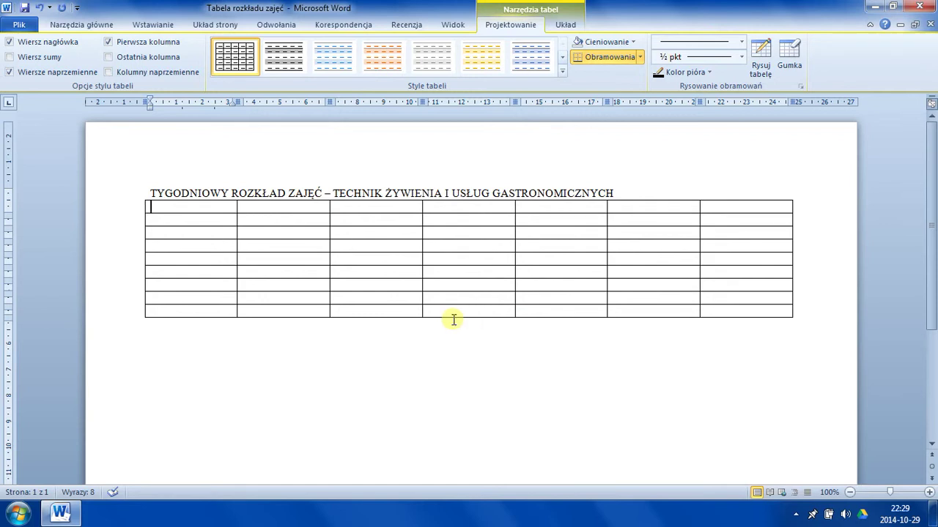
Step: Drag the first and second column borders left so the third column gets wider
left_click(78, 26)
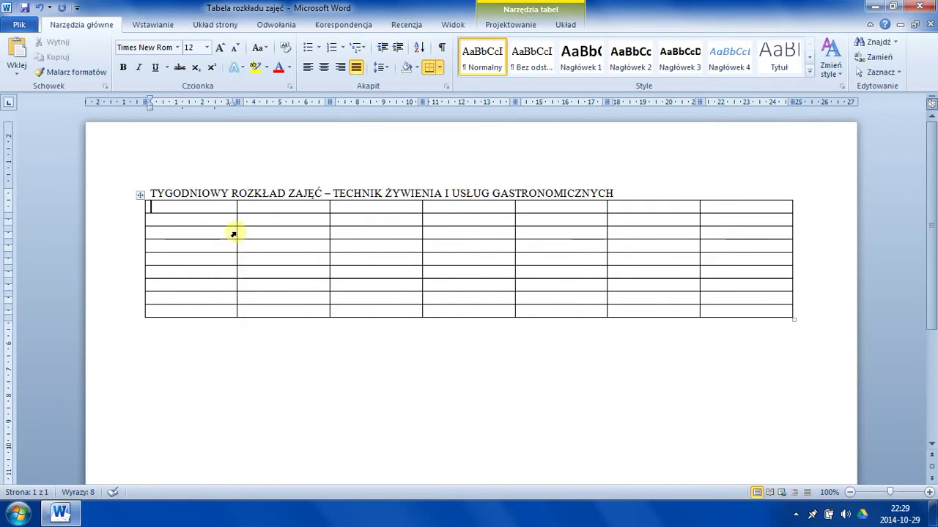
left_click_drag(236, 232, 176, 246)
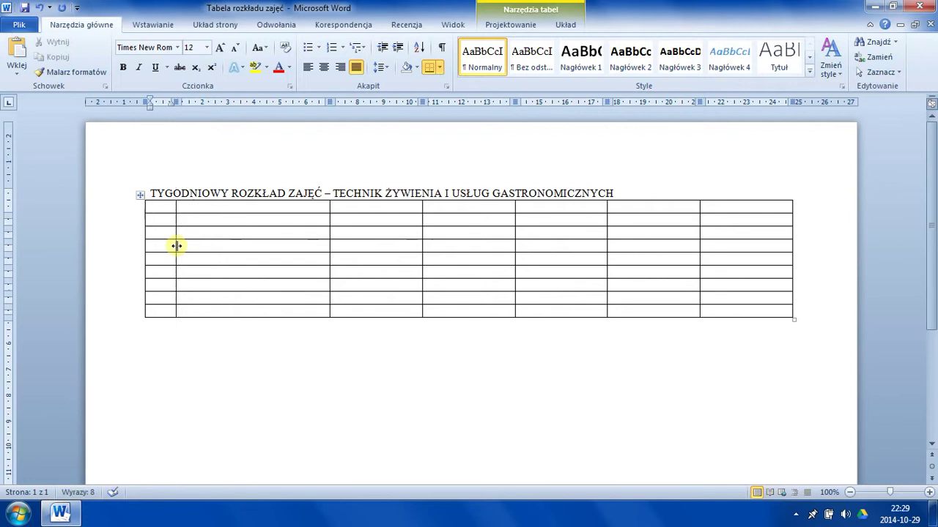
left_click_drag(329, 223, 250, 230)
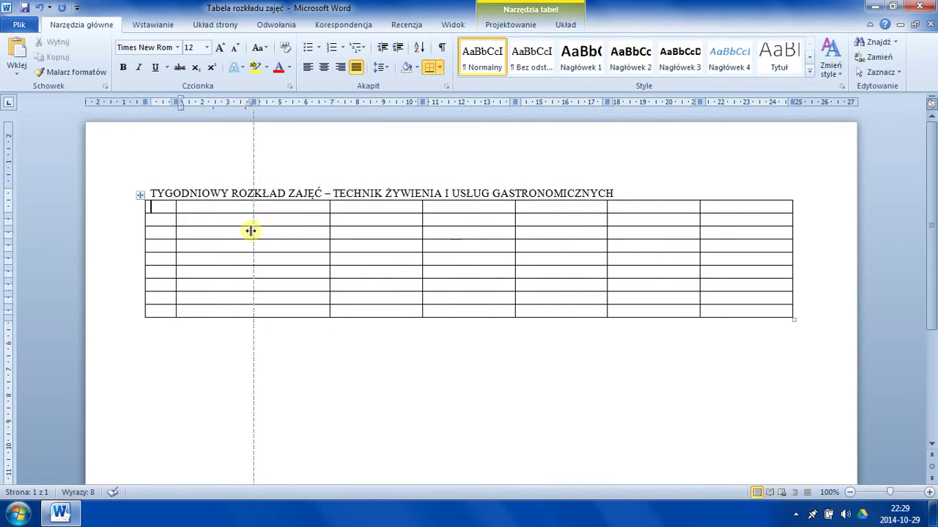
left_click_drag(251, 231, 248, 230)
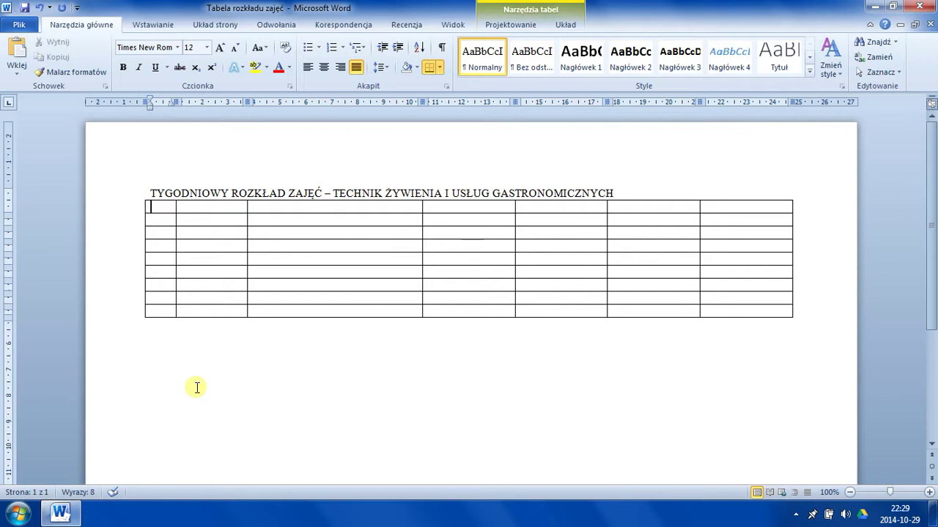
Step: Enter the first-row headings Nr, Godziny, Poniedziałek, Wtorek, Środa, Czwartek, Piątek
type("Nr")
key("Tab")
type("Godzi")
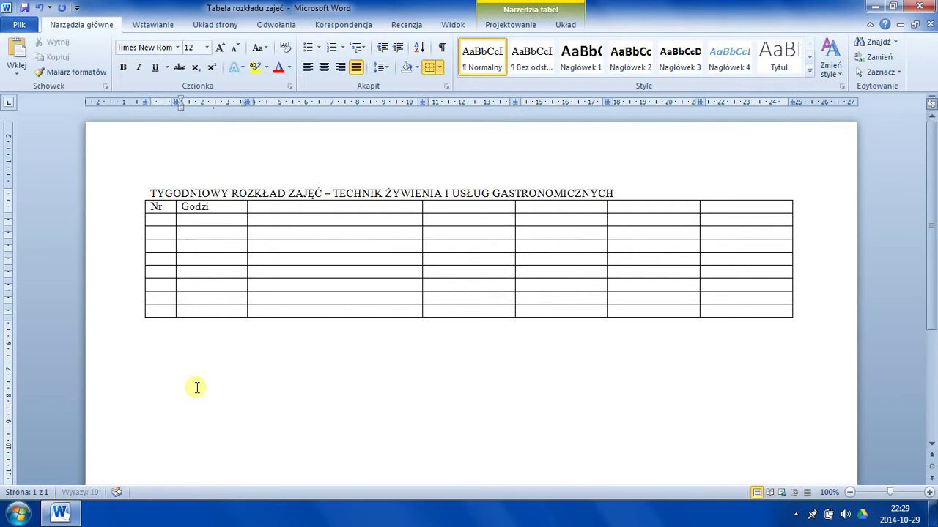
type("ny")
key("Tab")
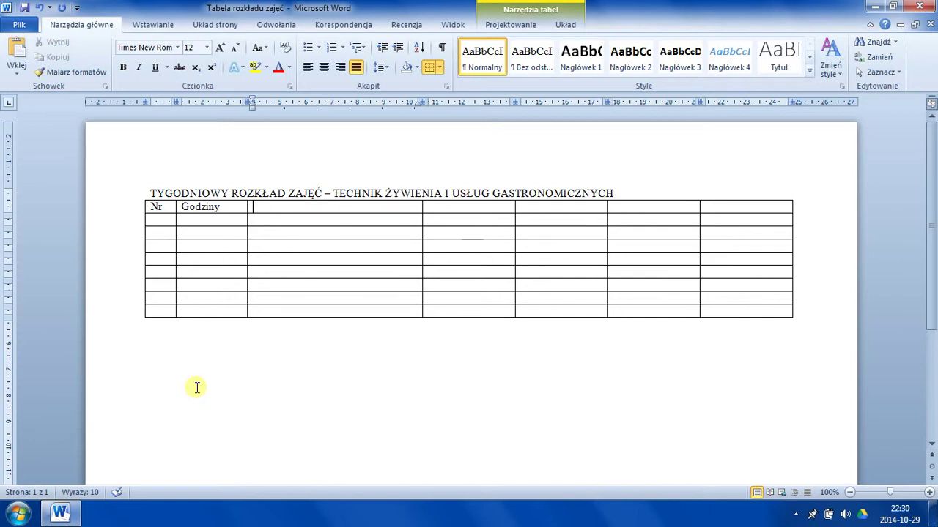
type("Poni")
type("edziałek")
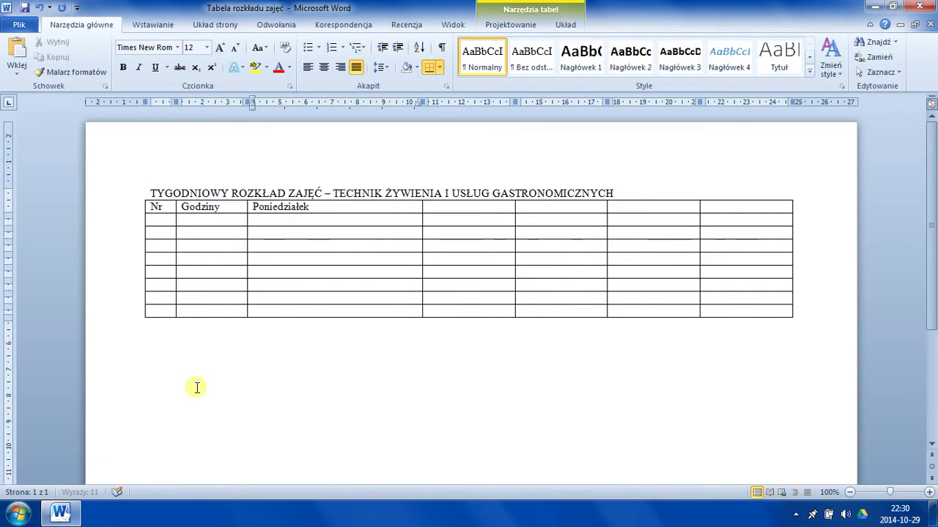
key("Tab")
type("W")
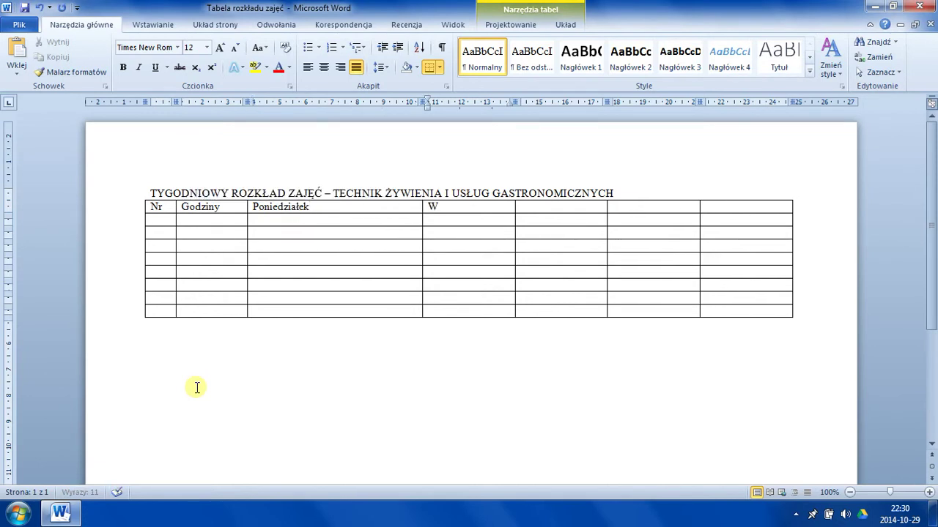
type("torek")
key("Tab")
type("Śro")
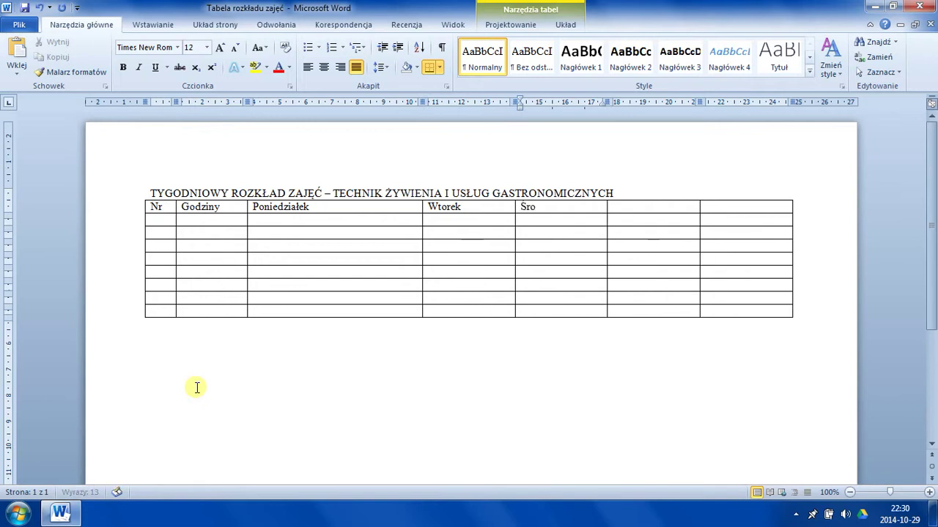
type("da")
key("Tab")
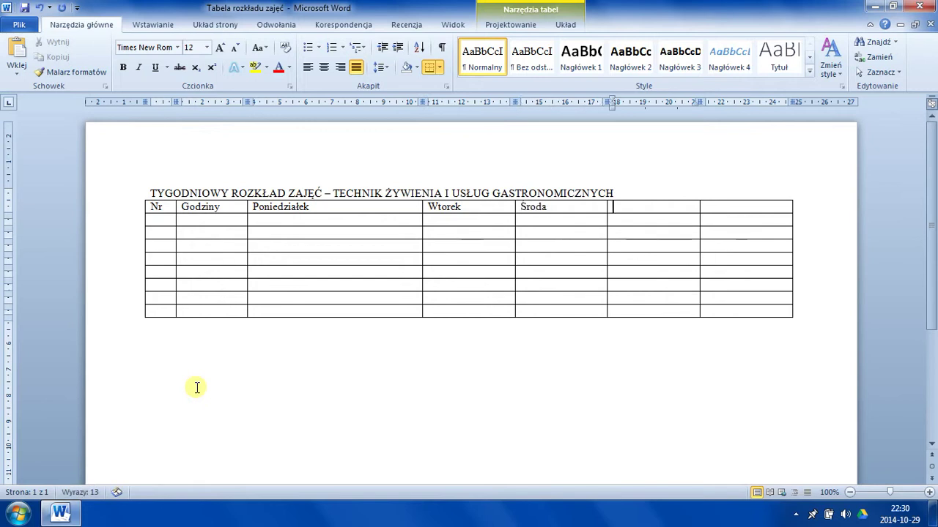
type("Czwarte")
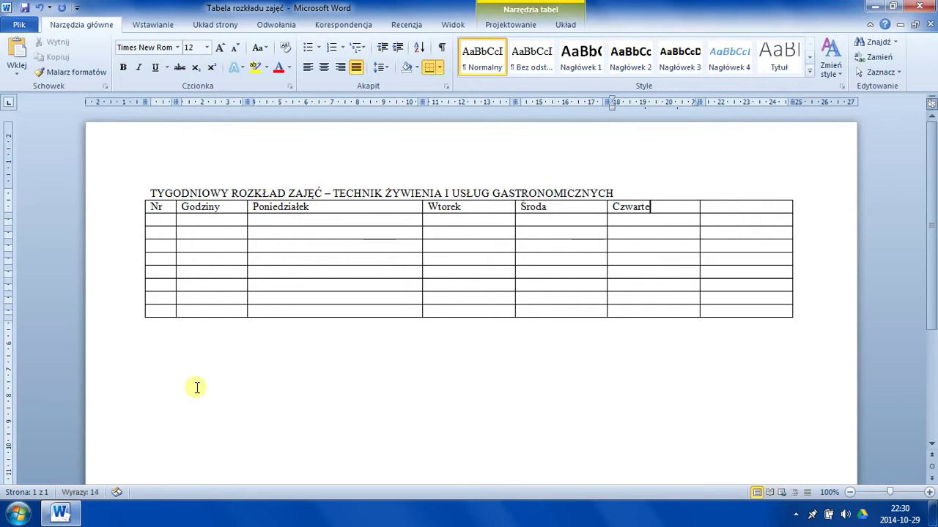
type("k")
key("Tab")
type("P")
type("iątek")
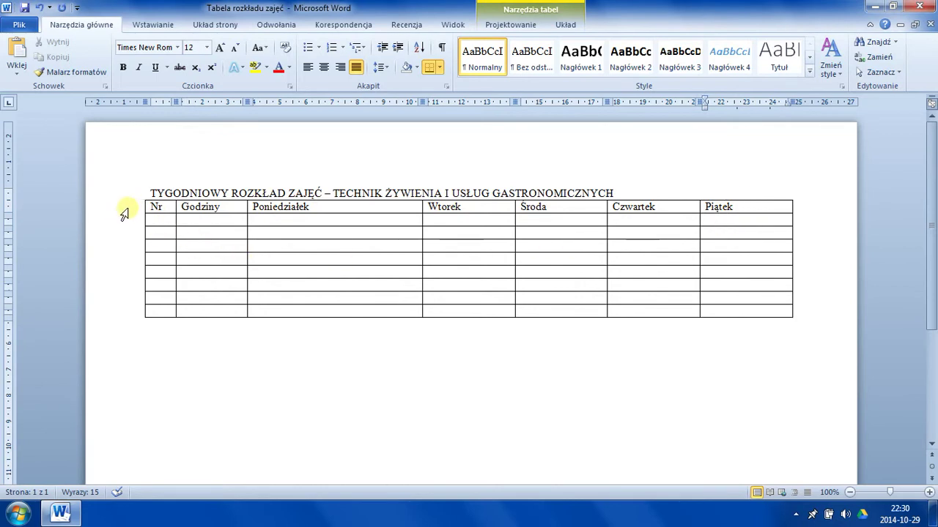
Step: Center the header row text, then select the Poniedziałek through Piątek header cells
left_click(125, 214)
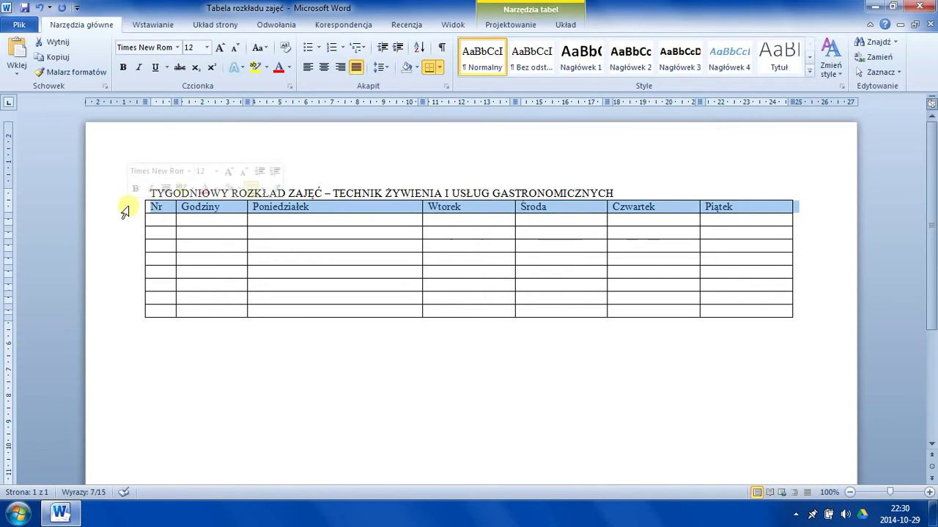
left_click(325, 68)
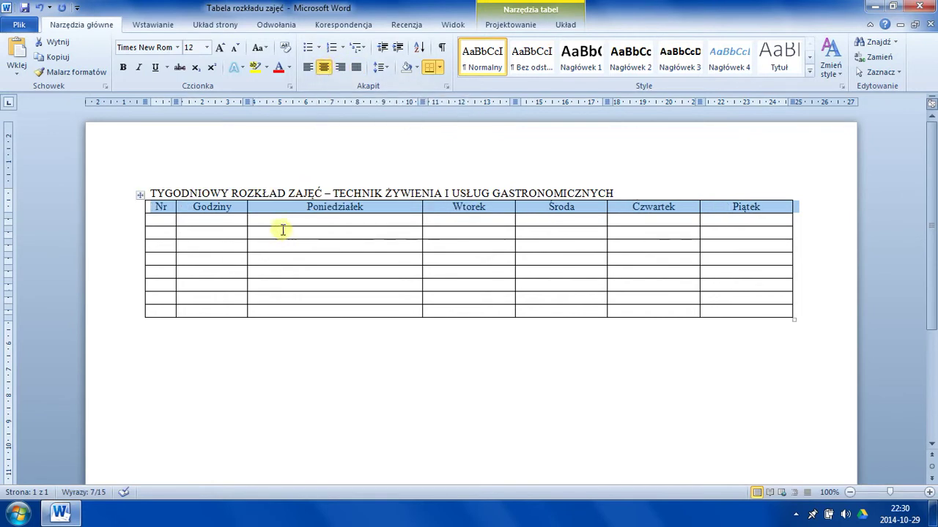
left_click(268, 213)
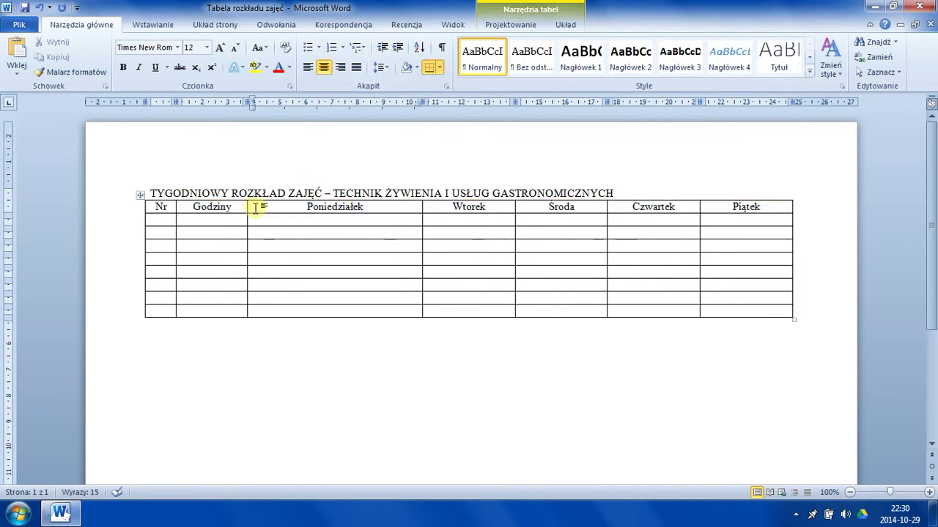
left_click(258, 209)
mouse_move(260, 209)
left_mouse_down()
mouse_move(534, 209)
mouse_move(472, 211)
left_mouse_up()
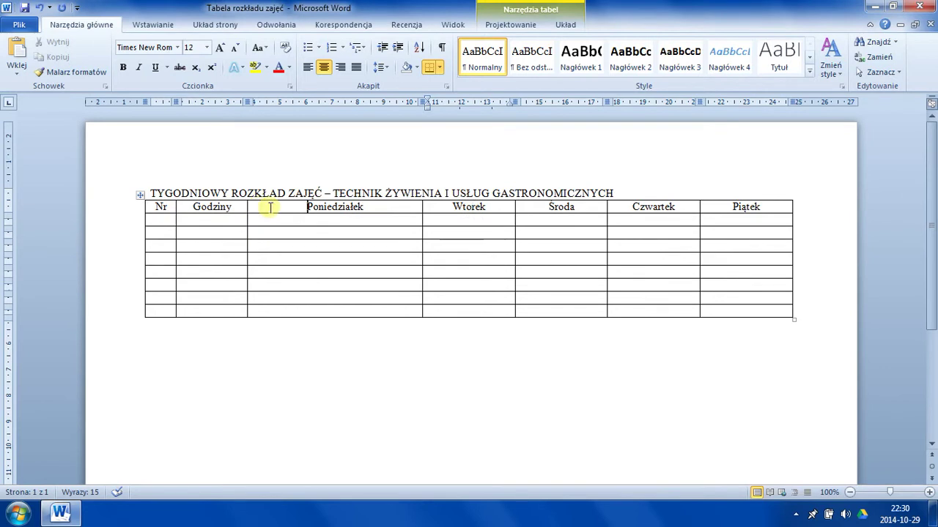
mouse_move(268, 205)
left_mouse_down()
mouse_move(456, 210)
mouse_move(568, 200)
mouse_move(712, 214)
left_mouse_up()
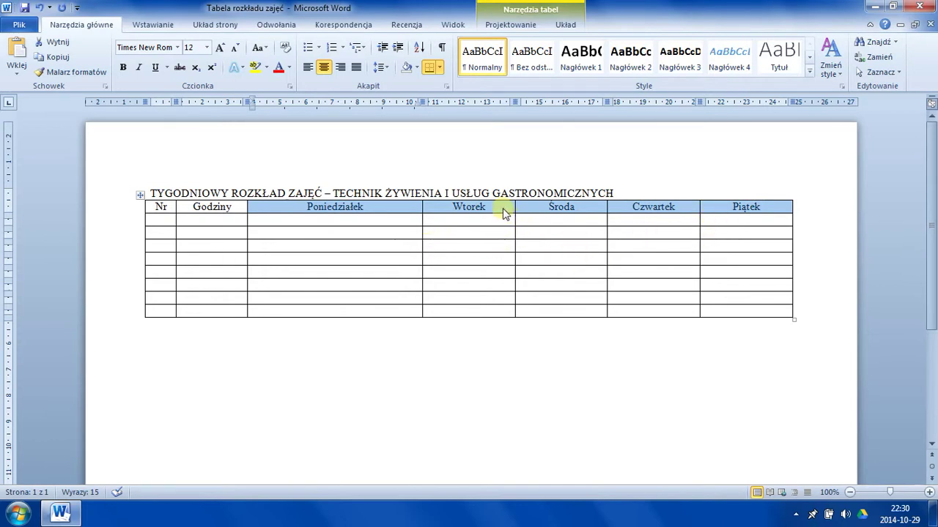
Step: Give the selected weekday columns a preferred width of 4,2 cm in Table Properties
right_click(503, 212)
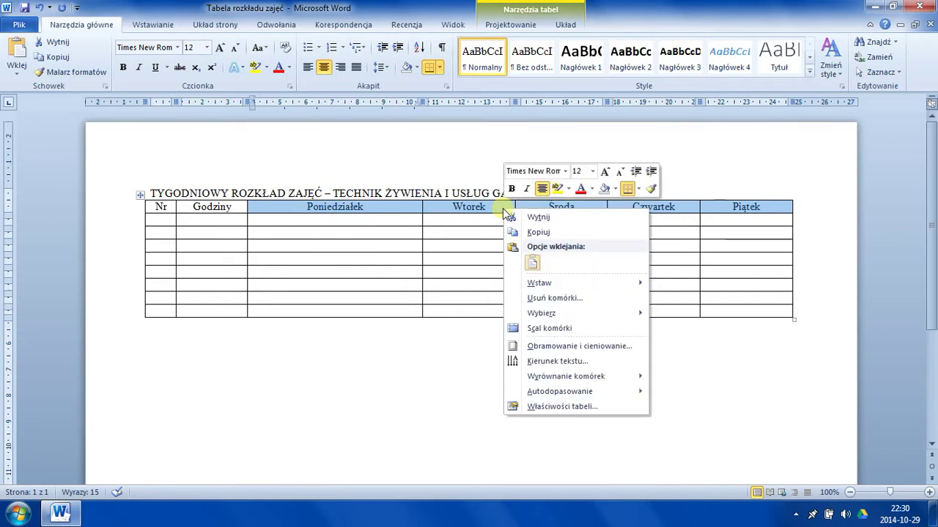
left_click(588, 406)
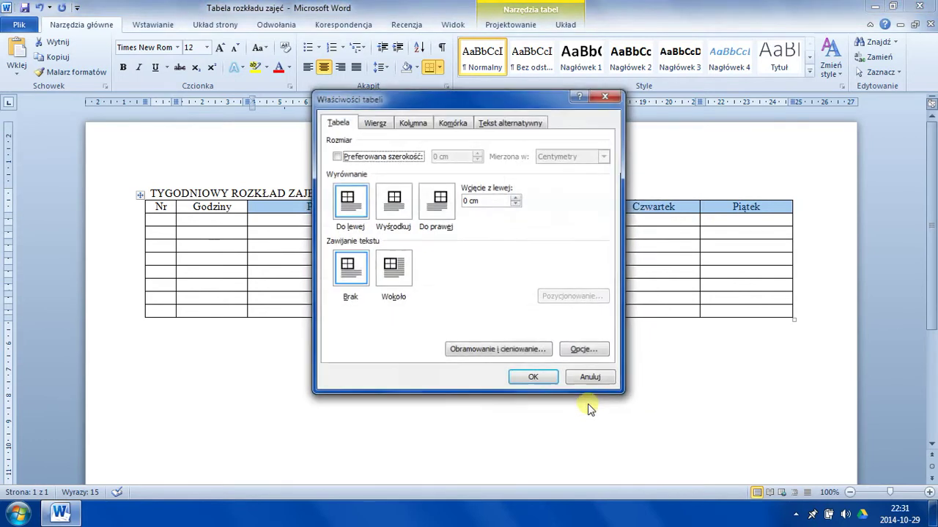
left_click(422, 124)
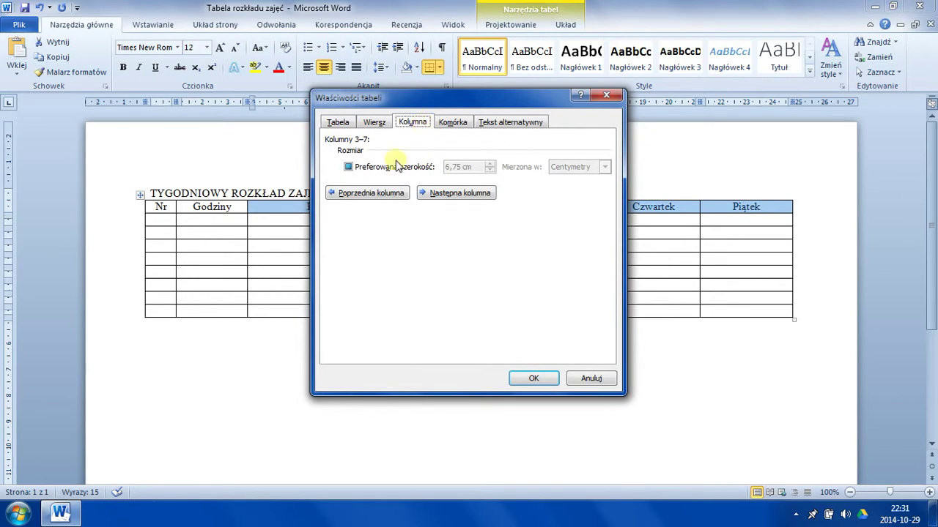
left_click(349, 167)
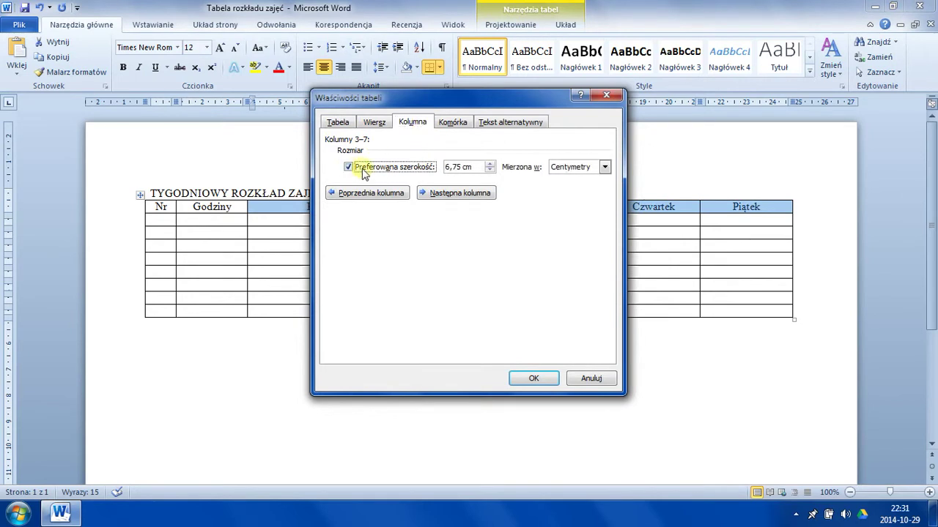
left_click(490, 171)
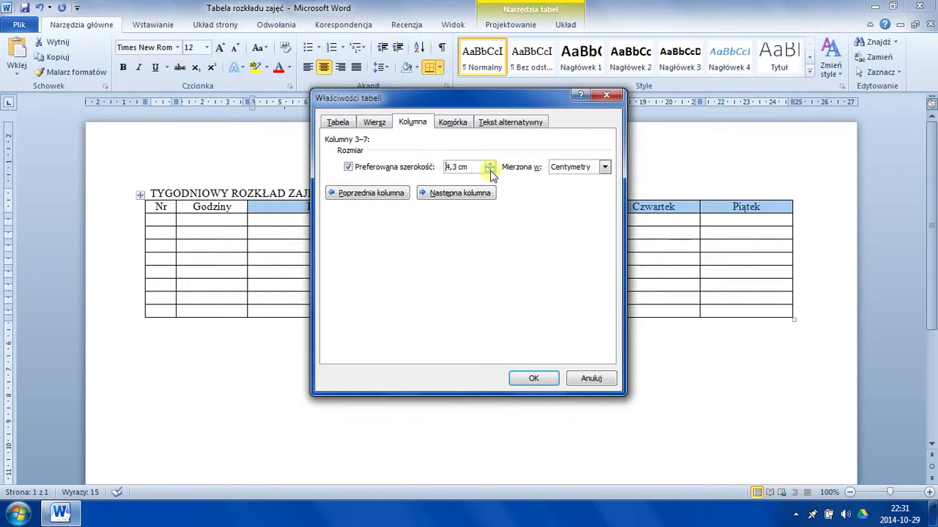
left_click(534, 379)
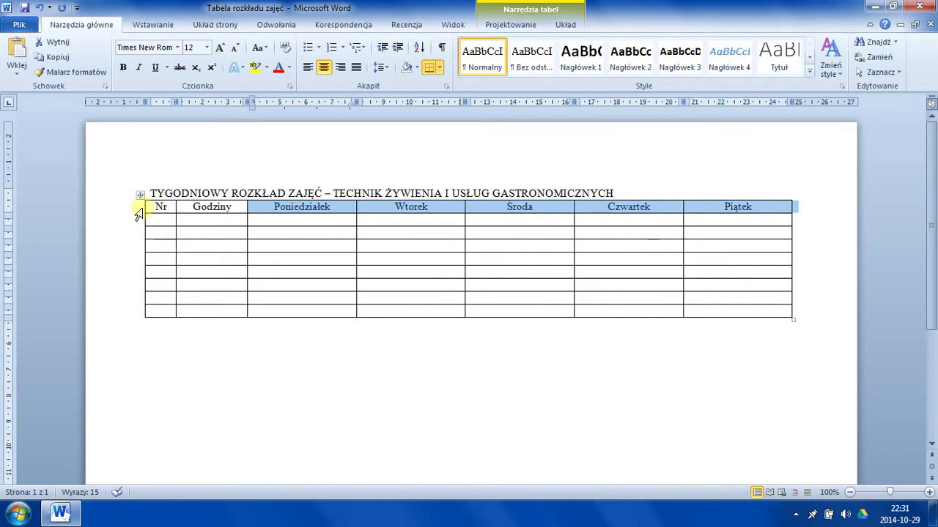
Step: Select every table row and format the text as Calibri, size 12
left_click(132, 211)
left_click_drag(132, 214, 119, 317)
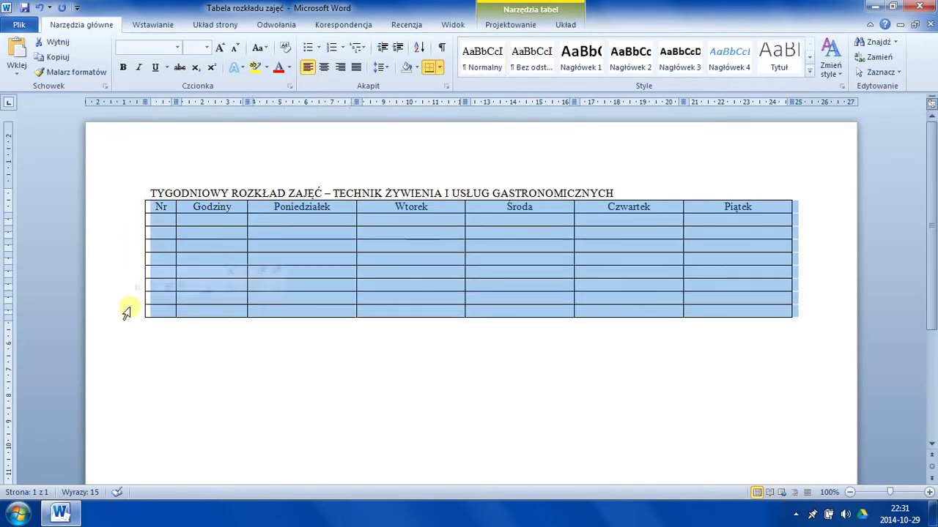
left_click(177, 47)
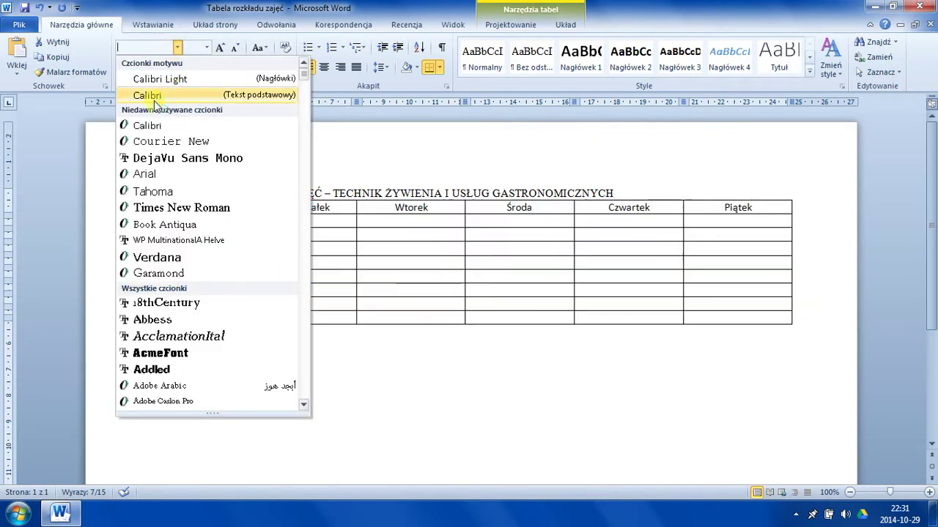
left_click(154, 98)
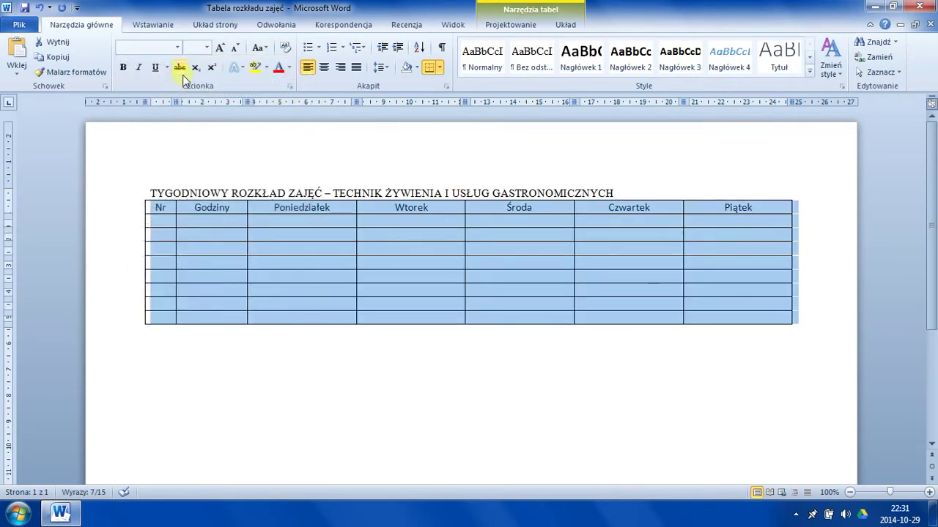
left_click(208, 47)
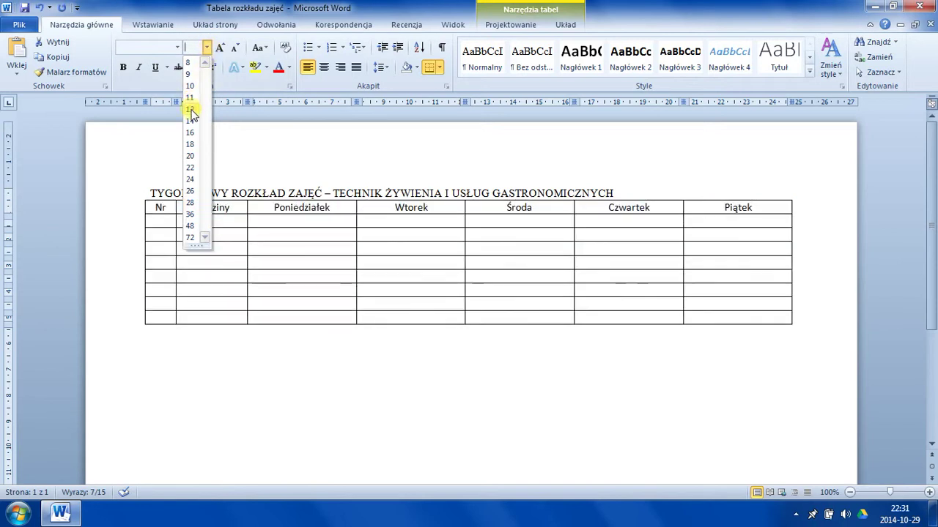
left_click(191, 109)
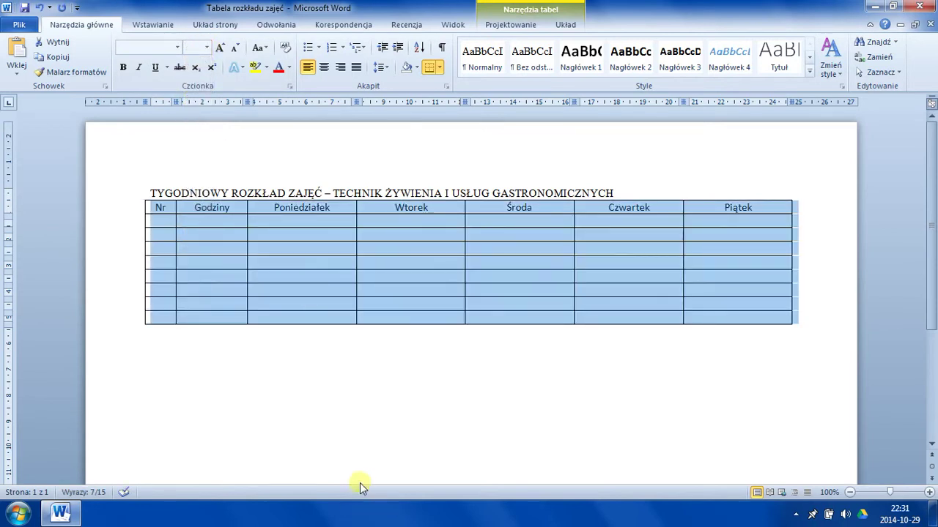
left_click(310, 452)
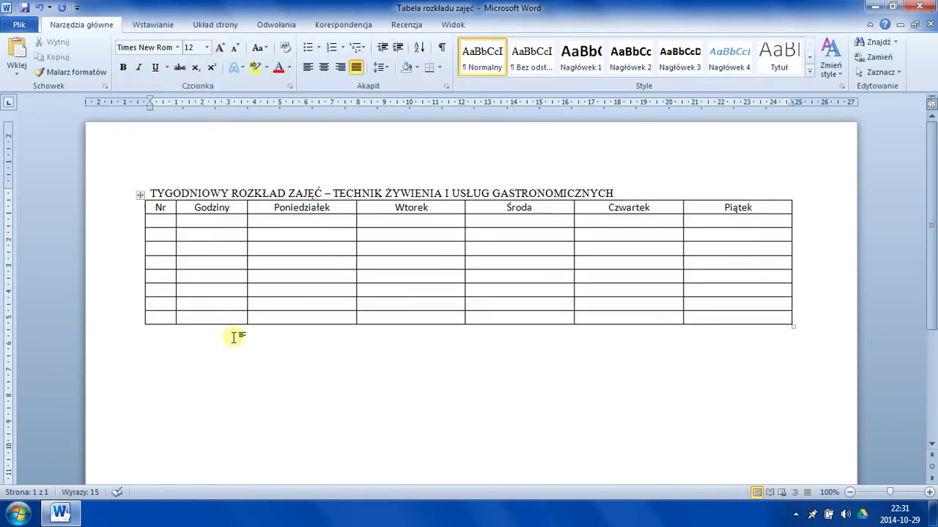
Step: Format the header row labels as 14-point bold italic, then select the whole table
left_click(130, 212)
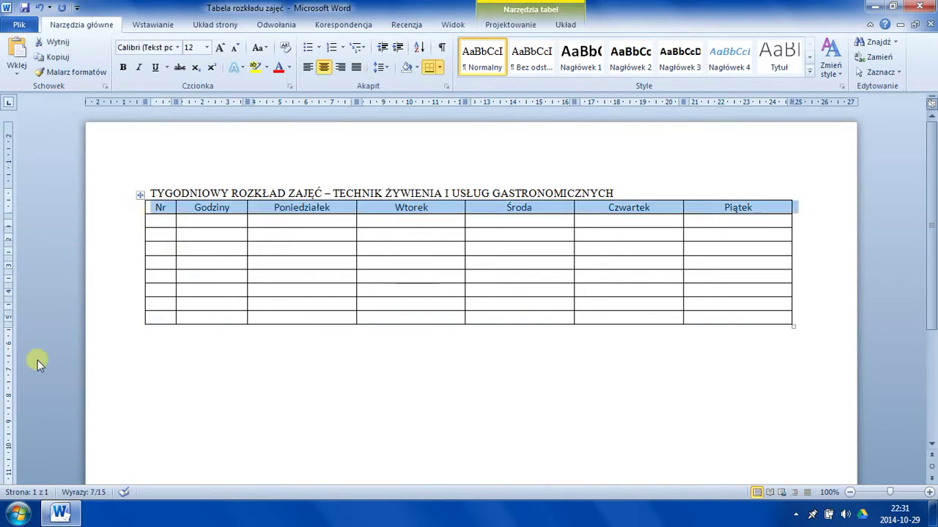
left_click(209, 48)
left_click(188, 118)
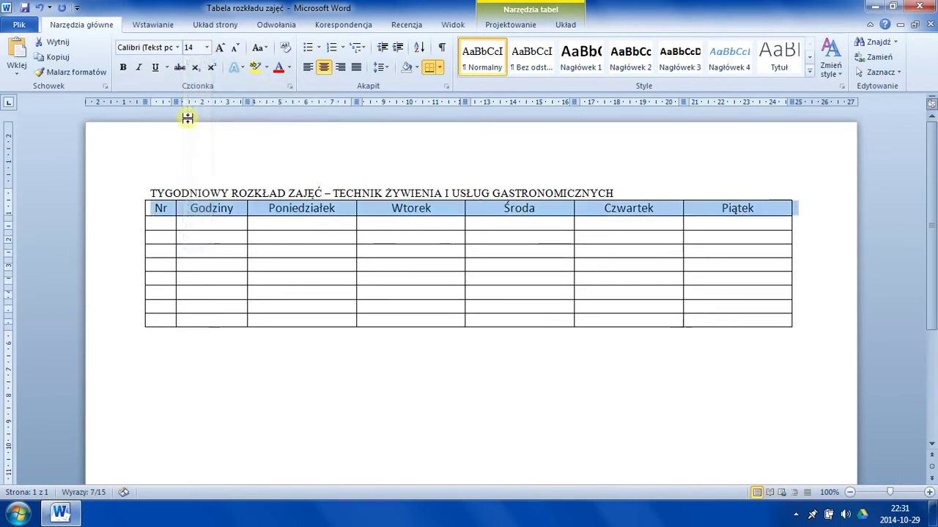
left_click(124, 67)
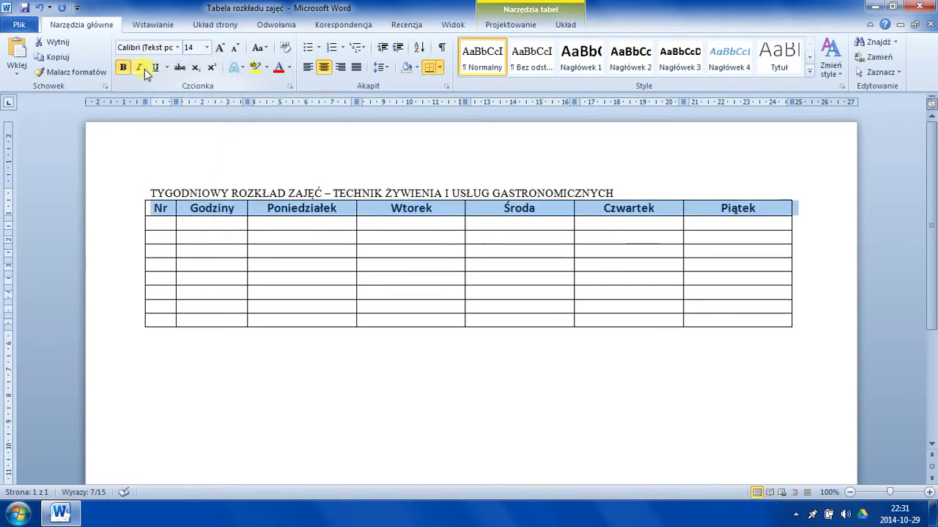
left_click(139, 67)
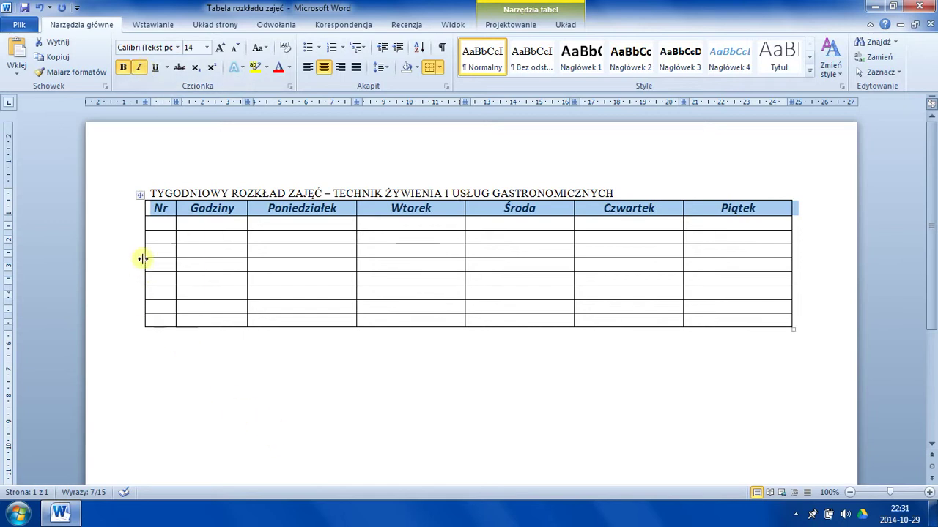
left_click(229, 404)
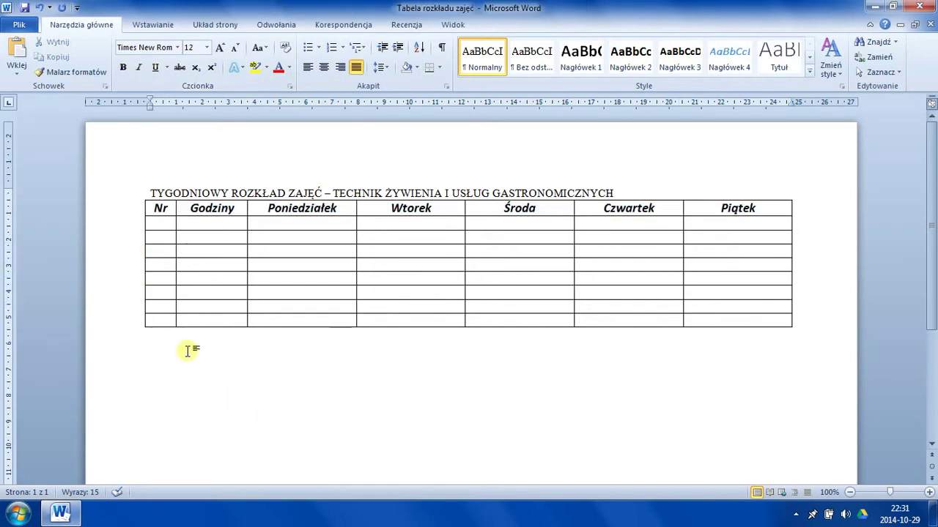
left_click_drag(135, 209, 130, 320)
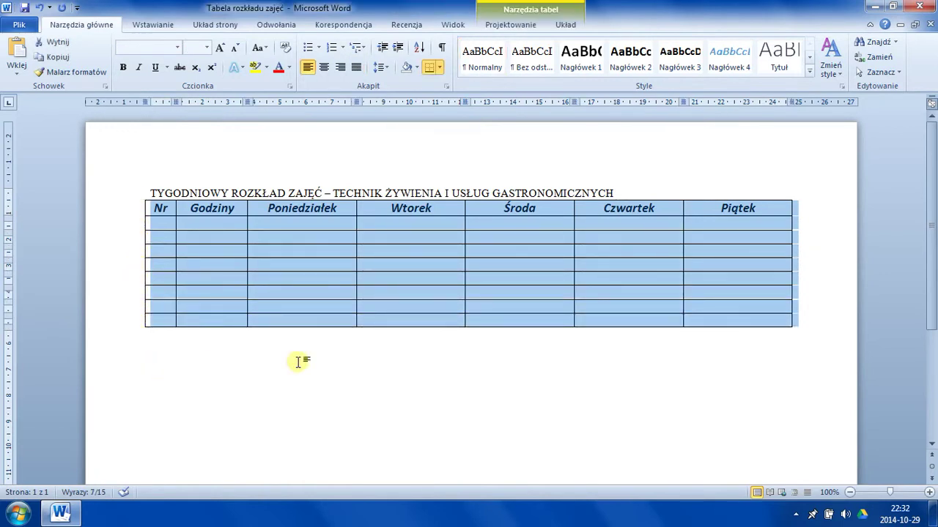
Step: In Table Properties, give all rows a 0,8 cm specified height and vertically centred cells
right_click(503, 293)
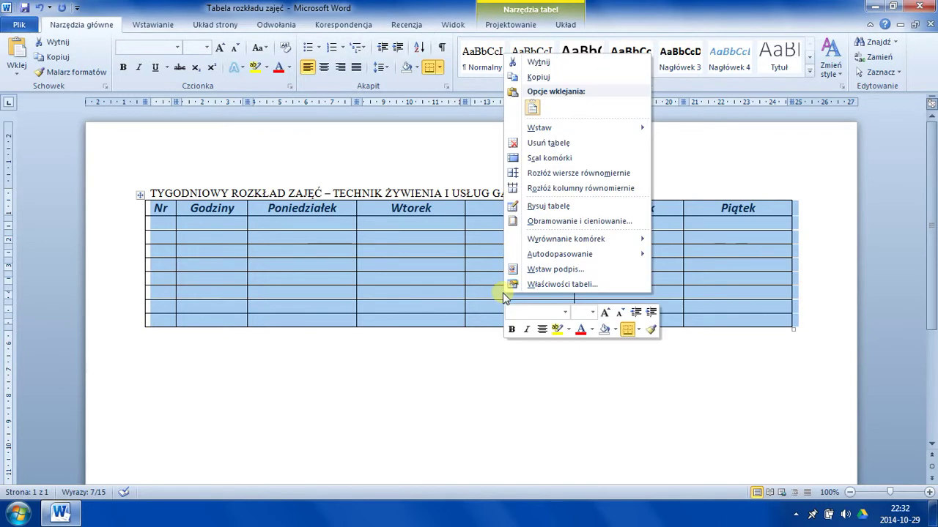
left_click(555, 286)
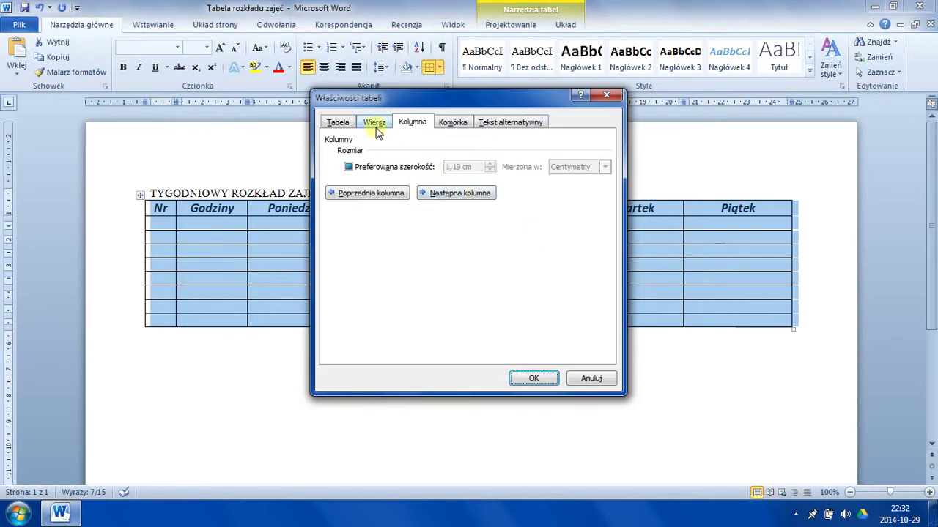
left_click(375, 125)
left_click(349, 167)
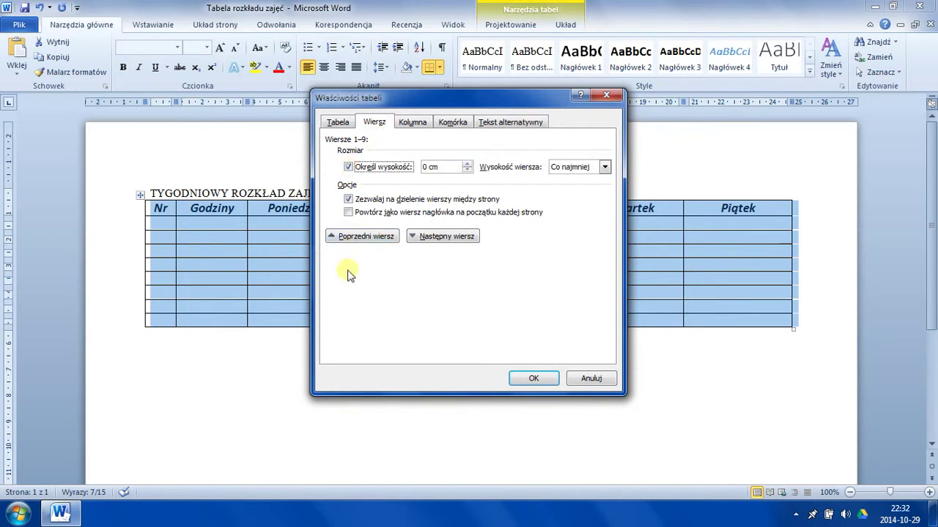
left_click(467, 164)
left_click(466, 164)
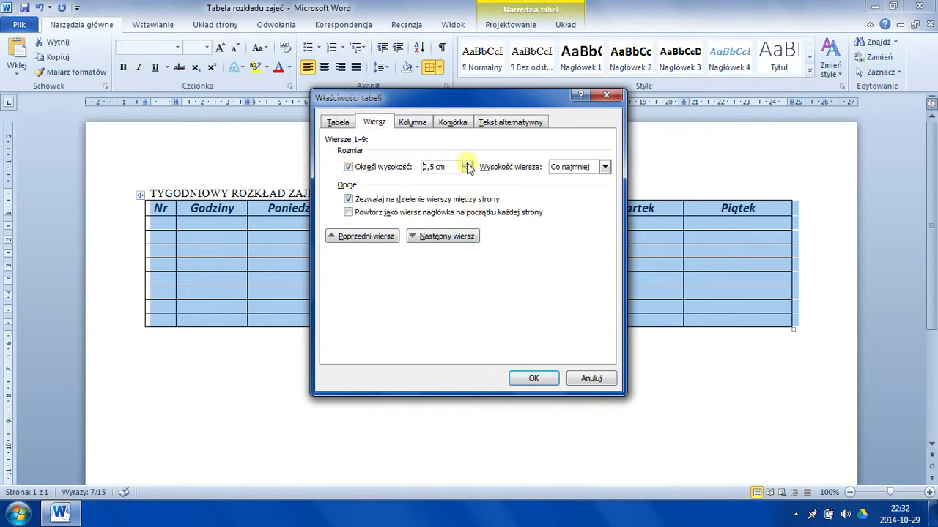
left_click(466, 164)
left_click(453, 124)
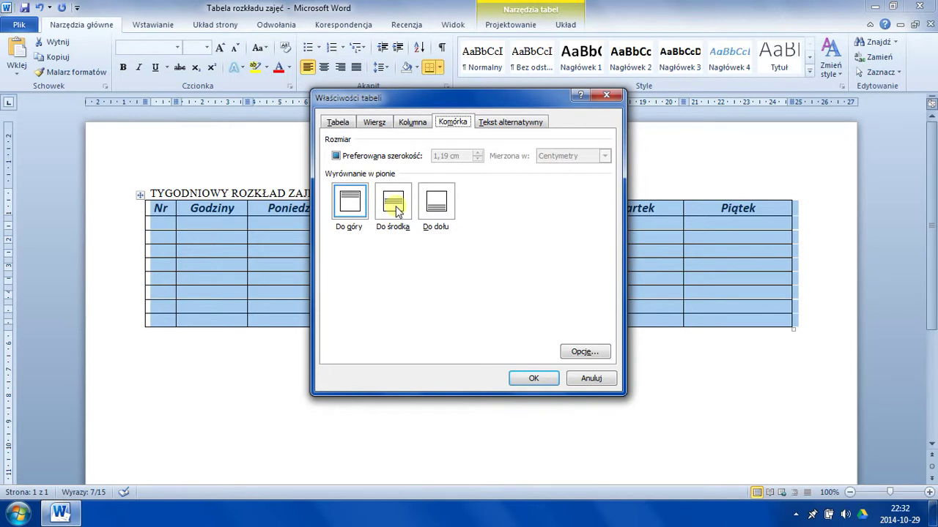
left_click(398, 212)
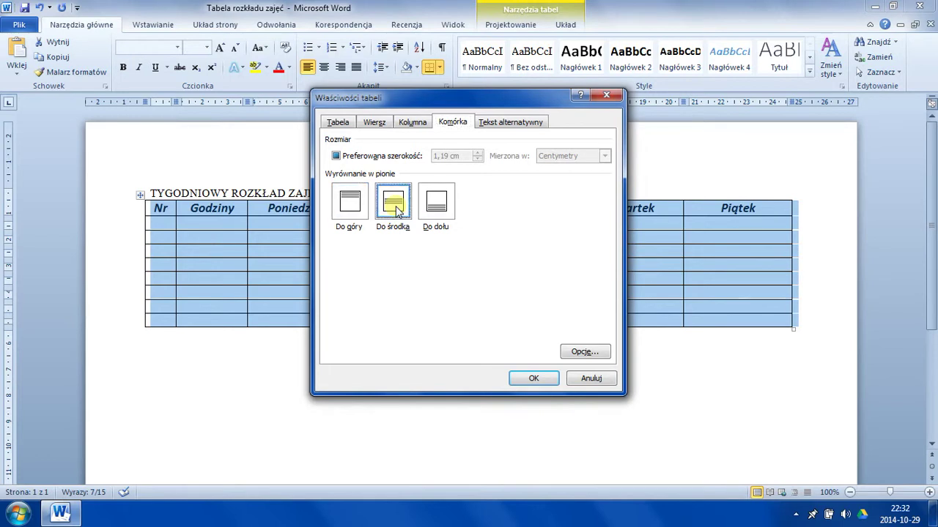
left_click(538, 380)
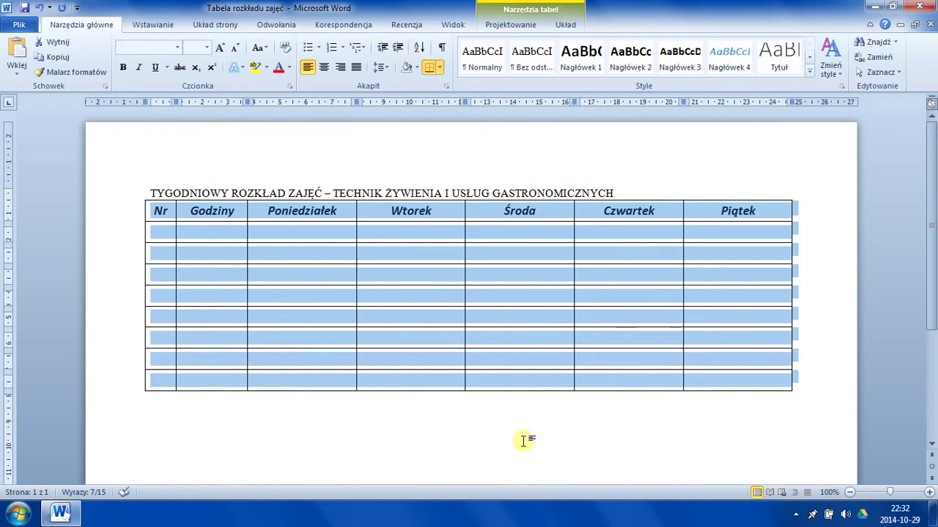
left_click(523, 440)
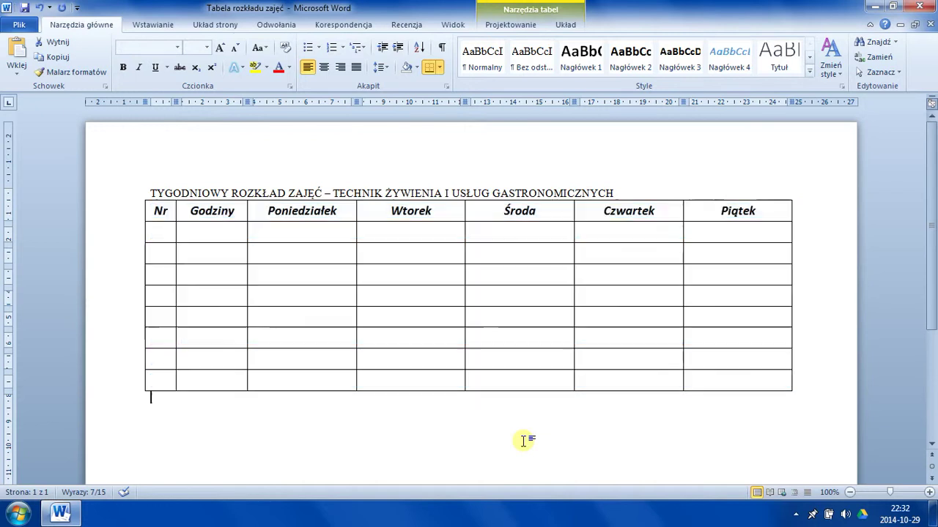
Step: Number the first four Nr cells 1., 2., 3. and 4
left_click(163, 231)
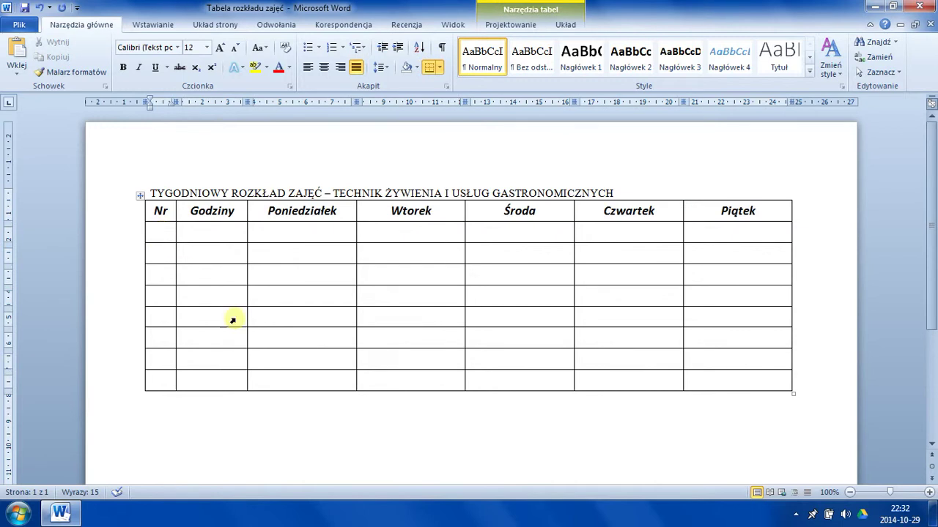
type("1.")
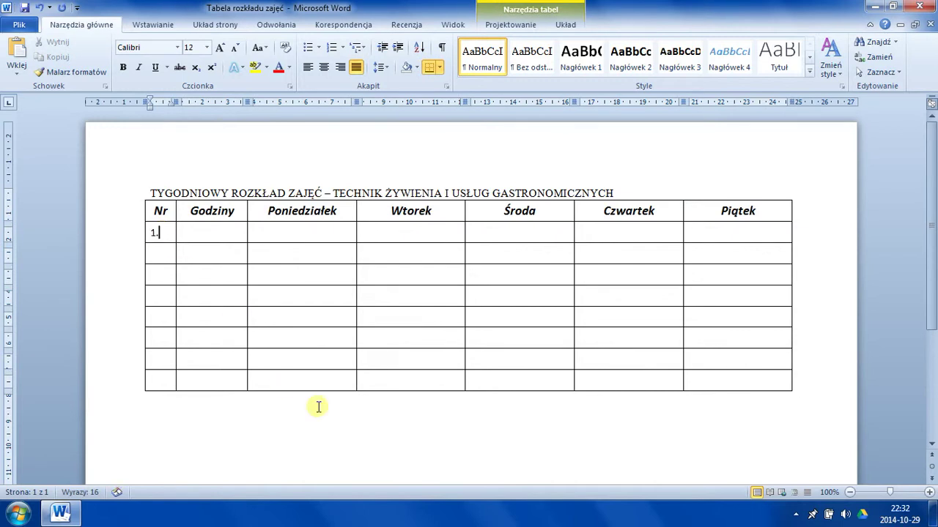
key("Down")
type("2.")
key("Down")
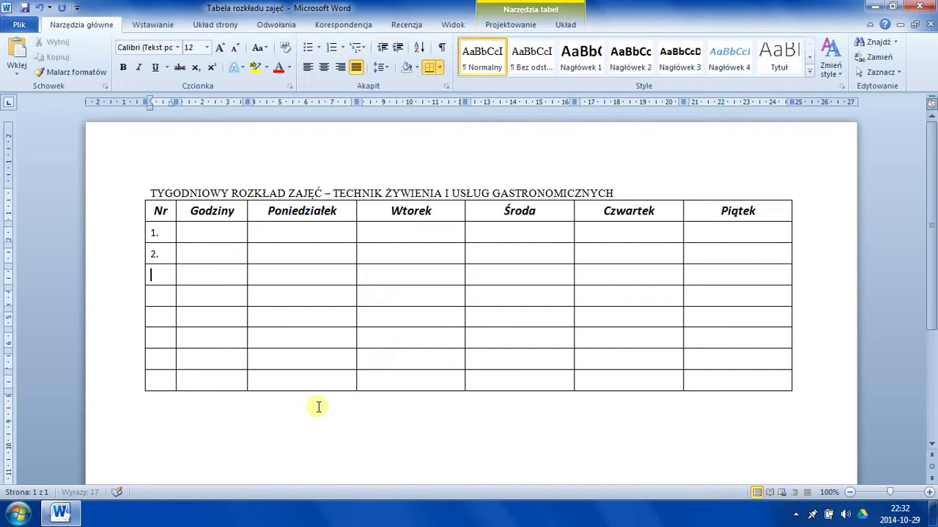
type("3.")
key("Down")
type("4.")
Step: Continue numbering the Nr column with 5., 6, 7 and 8
key("Down")
type("5.")
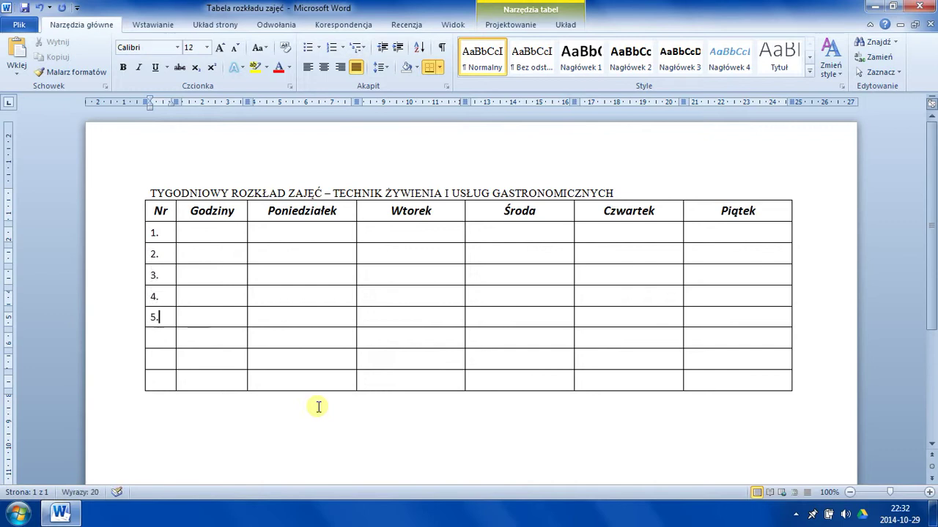
key("Down")
type("6")
key("Down")
type("7")
key("Down")
type("8")
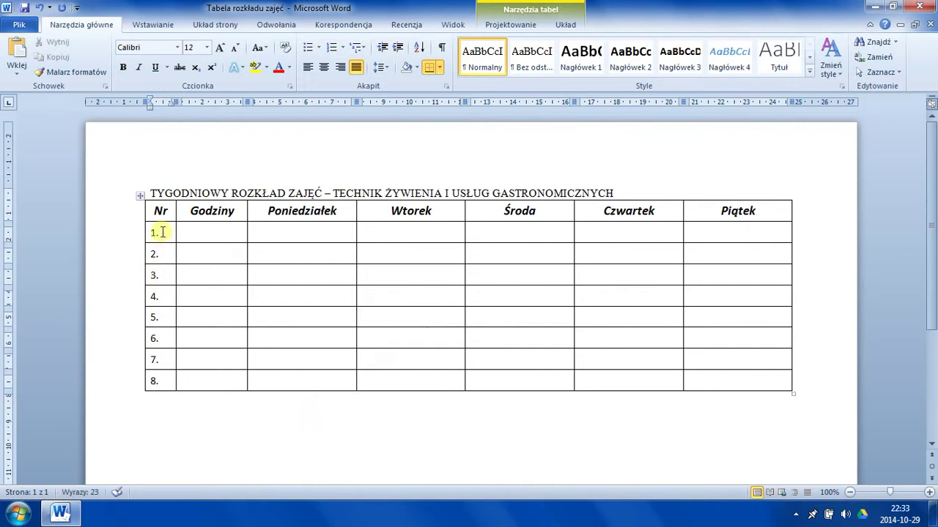
Step: Centre the row numbers 1. through 8. horizontally within the Nr cells
left_click_drag(160, 233, 162, 272)
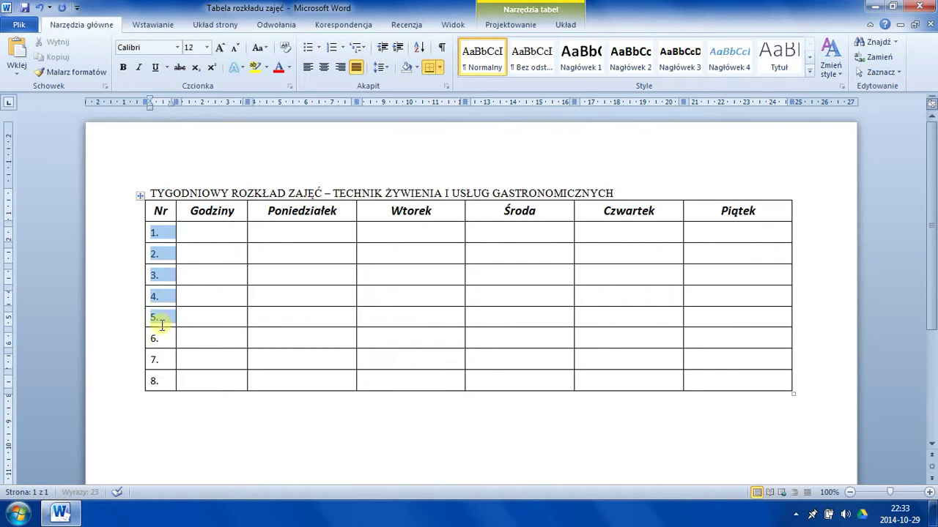
left_click_drag(162, 298, 158, 381)
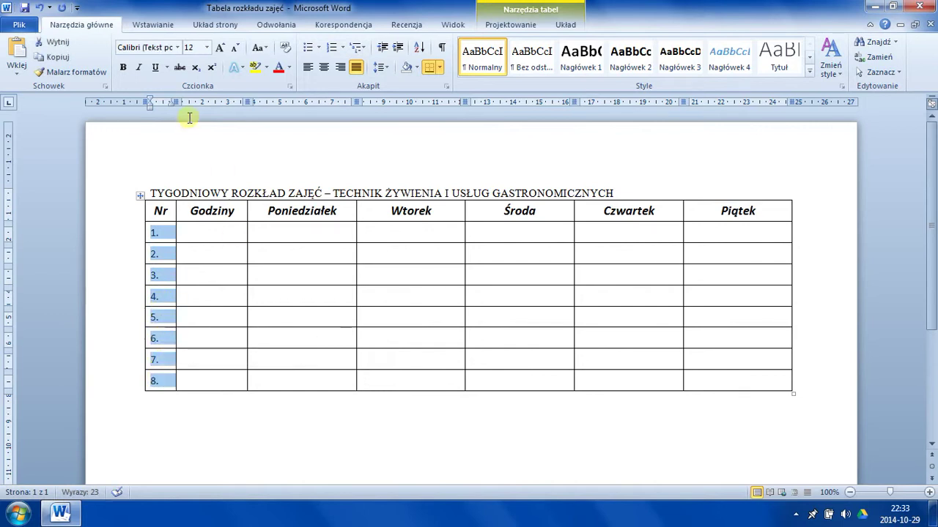
left_click(323, 69)
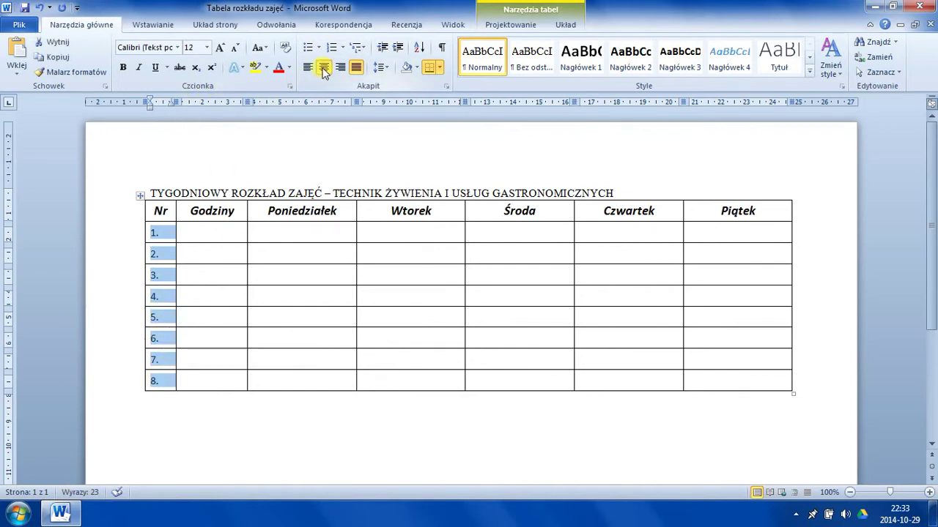
left_click(229, 238)
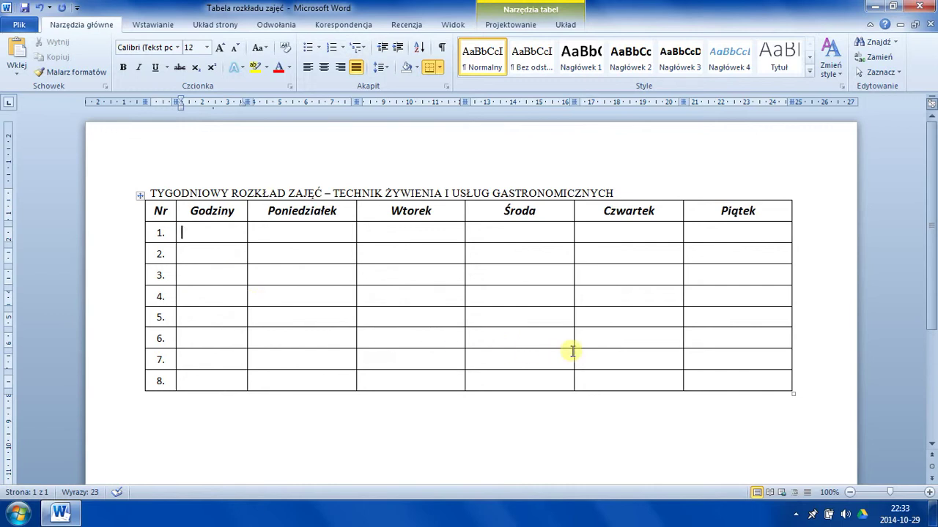
Step: Enter the lesson 1 time slot 08:00 -08:45 in the first Godziny cell
type("0")
type("8:")
type("00")
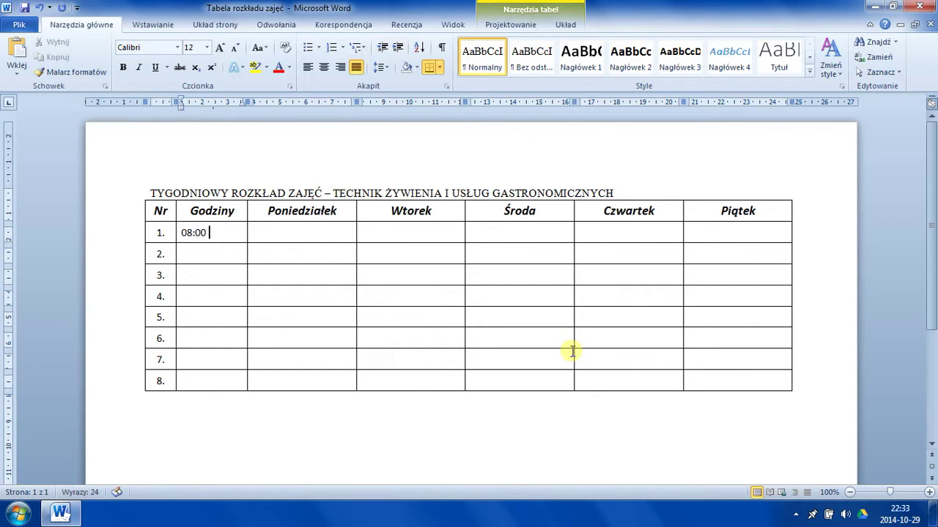
type(" -")
type("08")
type(":")
type("45")
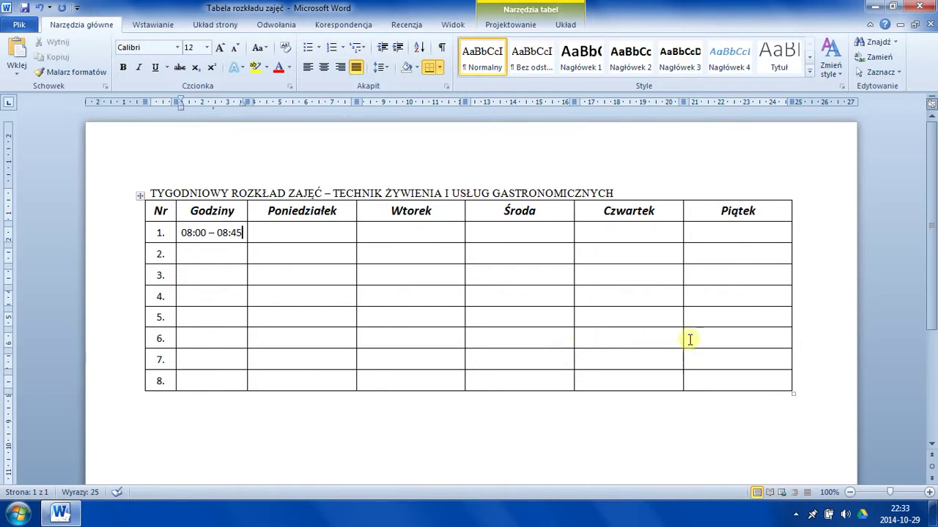
left_click(304, 230)
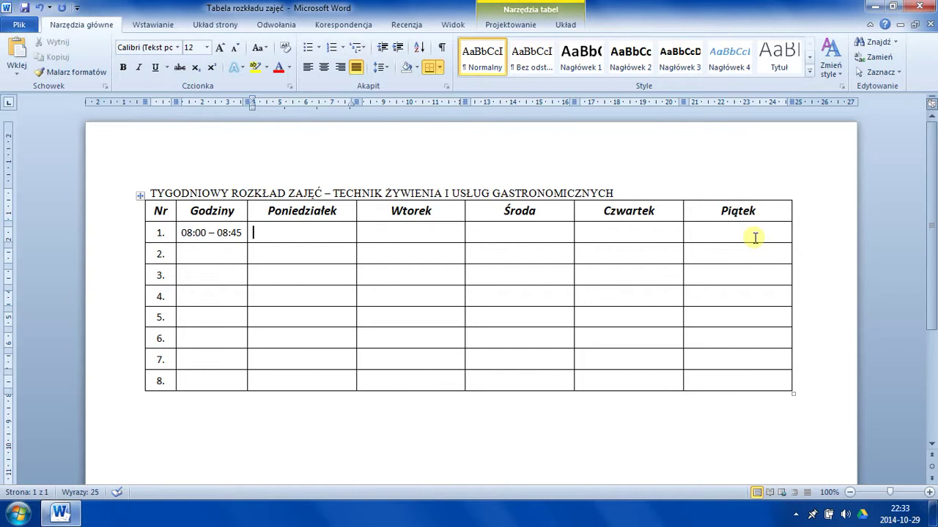
Step: Enter Monday's subjects: Język polski, Informatyka, Język niemiecki and Wych. do ż. w rodz
type("Jęz")
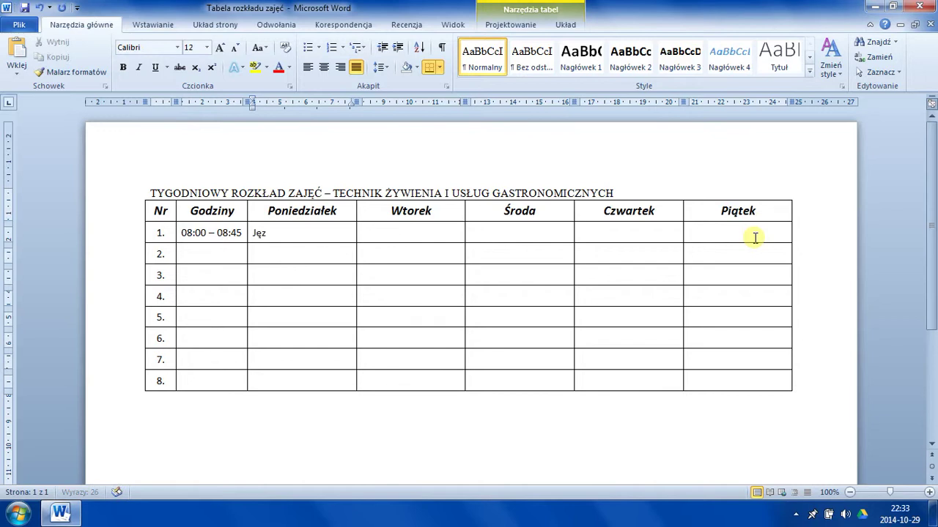
type("yk pol")
type("ski")
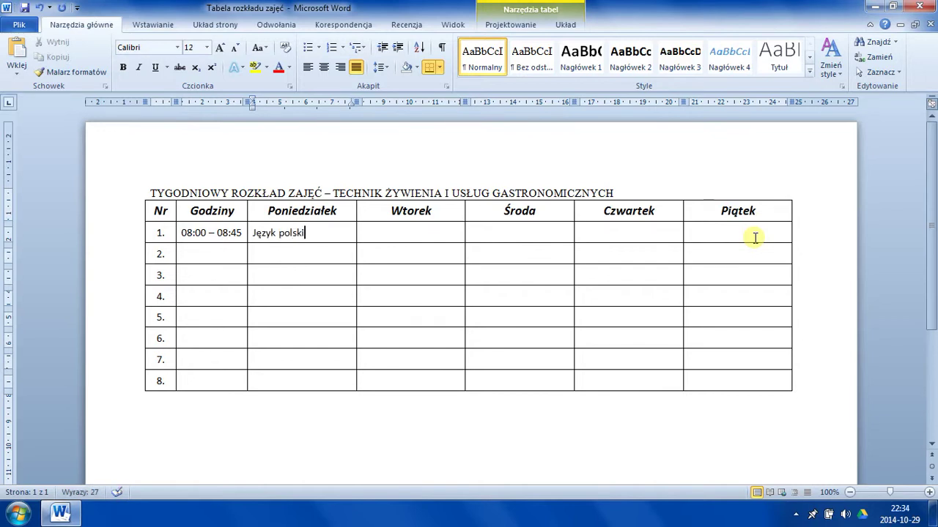
key("Down")
type("Informat")
type("yk")
type("a")
key("Down")
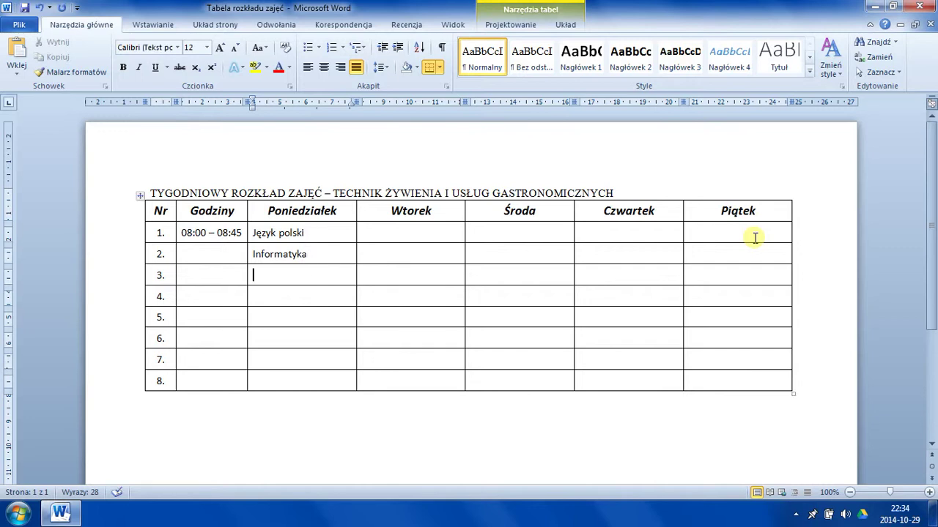
type("J")
type("ęzyk")
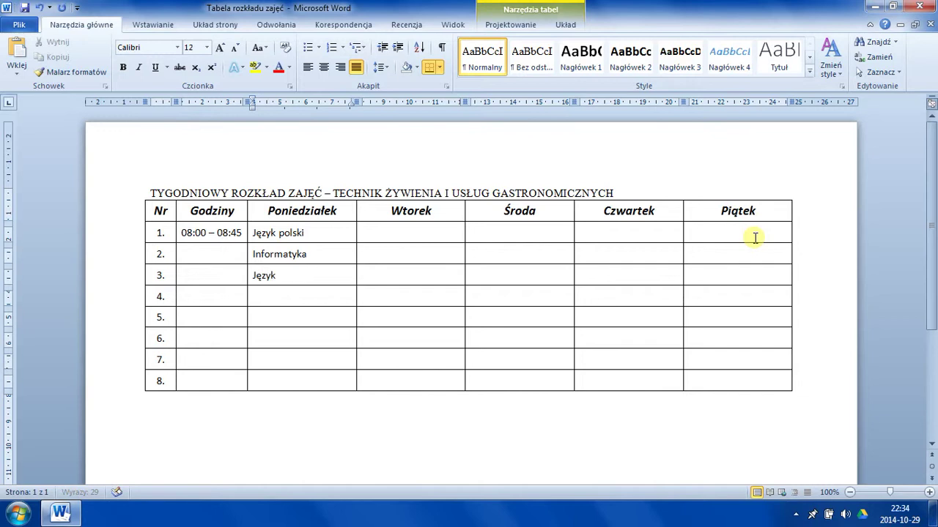
type(" niemie")
type("cki")
key("Down")
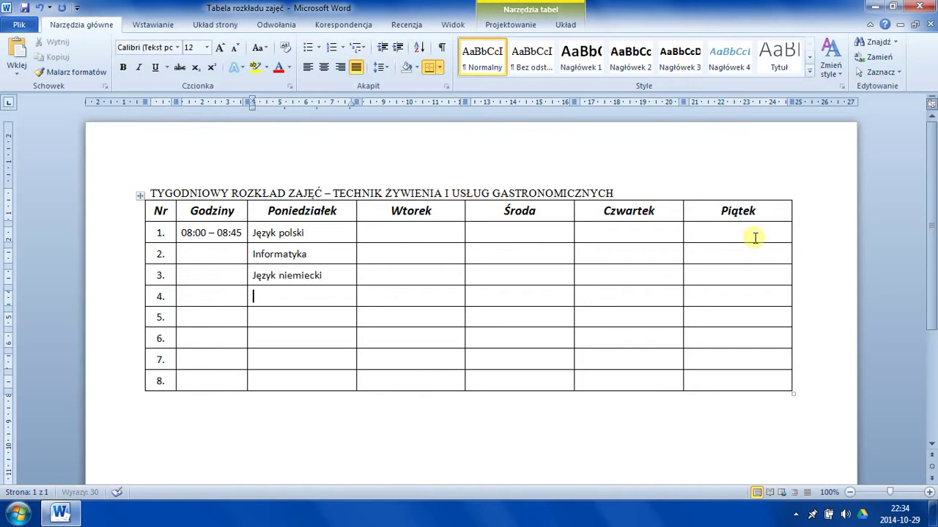
type("Wych")
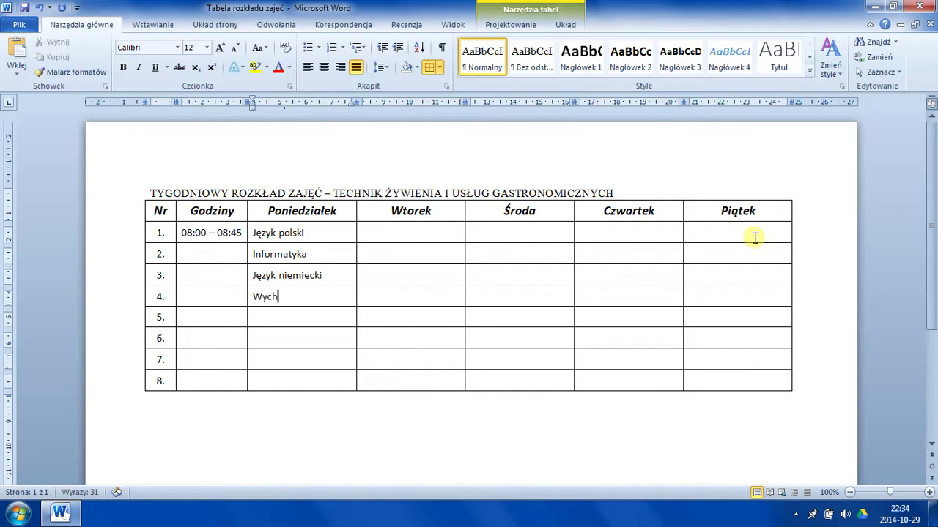
type(".")
type(" do ż")
type(". w ")
type("rp")
key("BackSpace")
type("od")
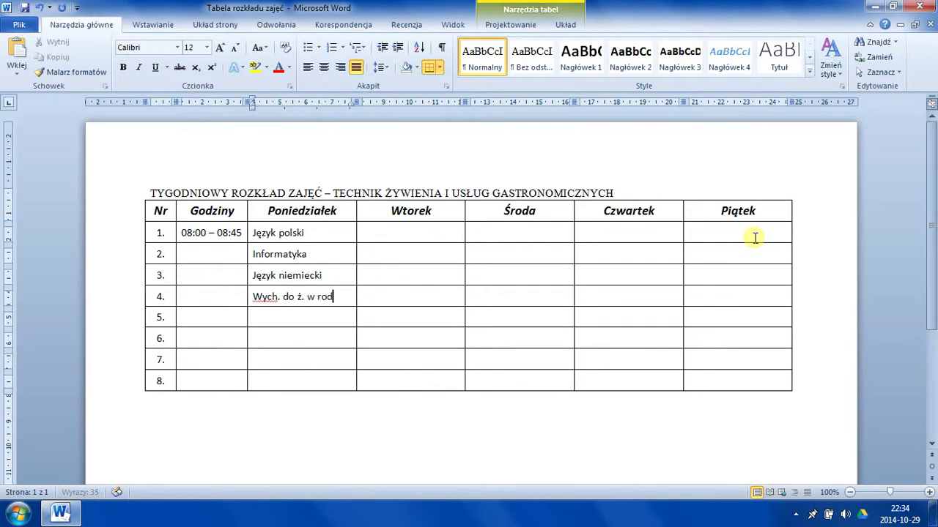
type("z.")
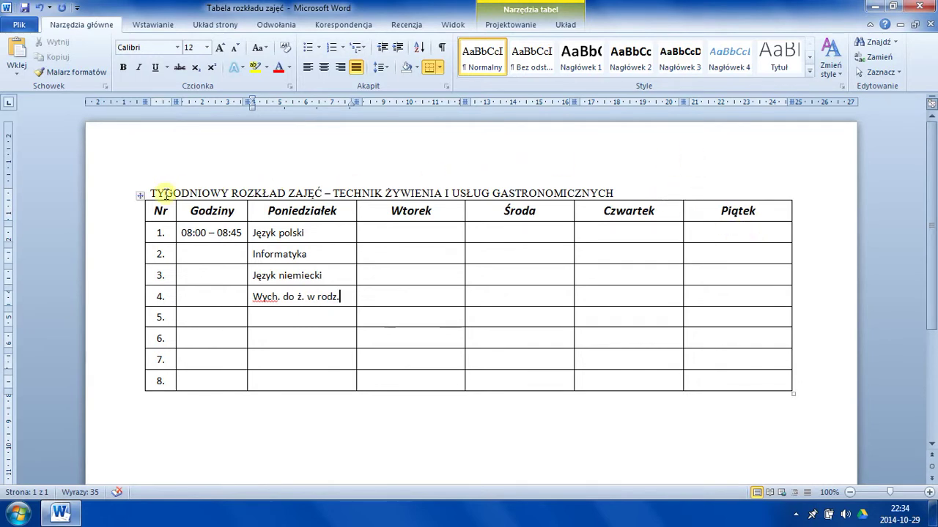
Step: Format the title line as 18-point bold Calibri, centred on the page
left_click(126, 198)
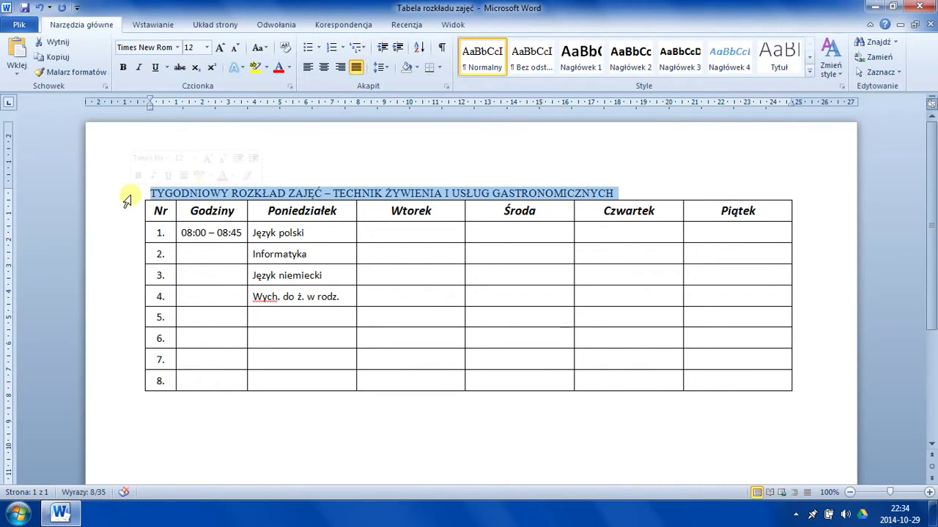
left_click(178, 48)
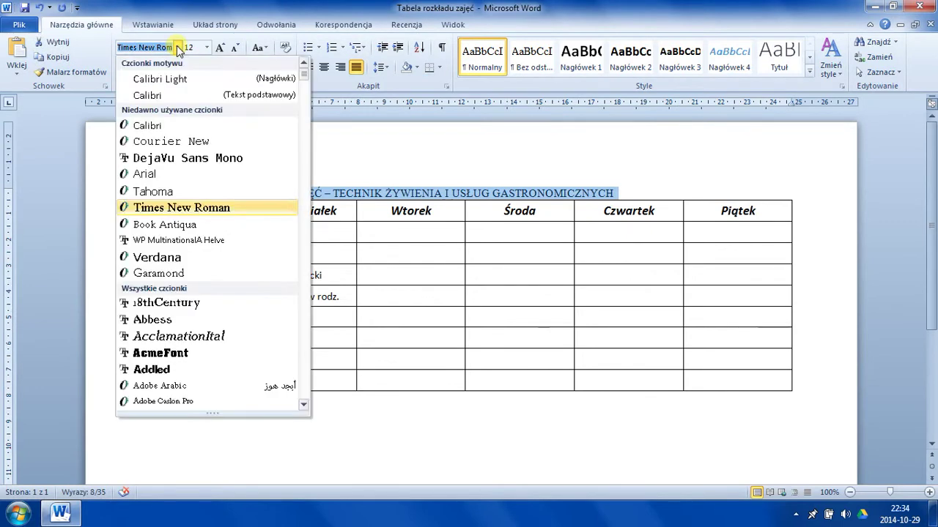
left_click(147, 94)
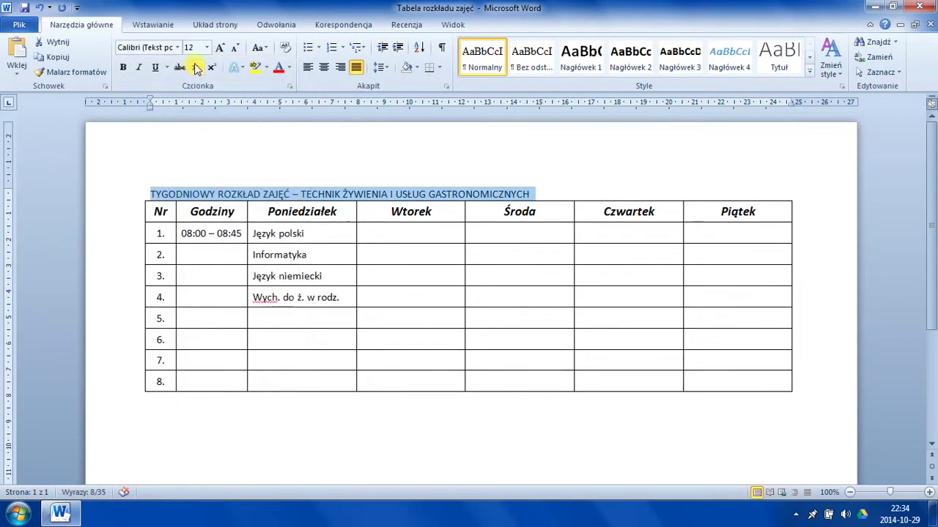
left_click(206, 48)
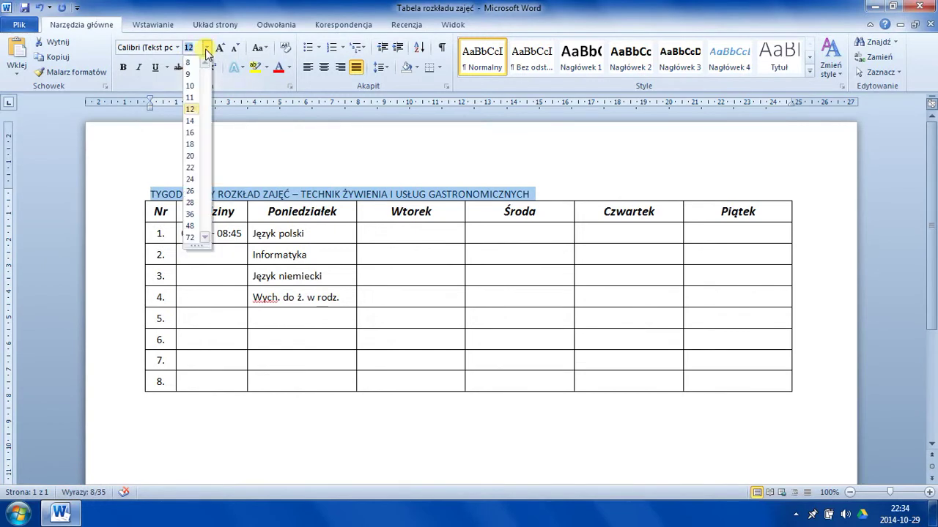
left_click(192, 145)
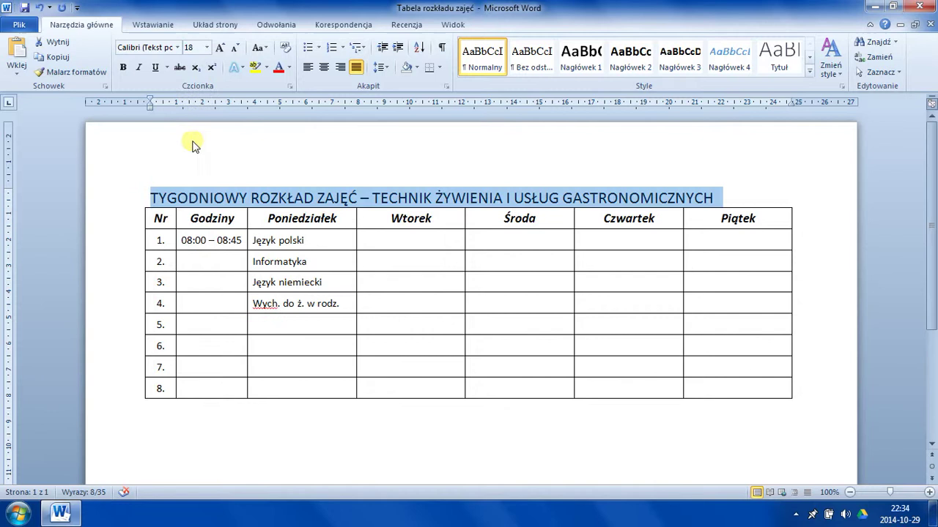
left_click(122, 67)
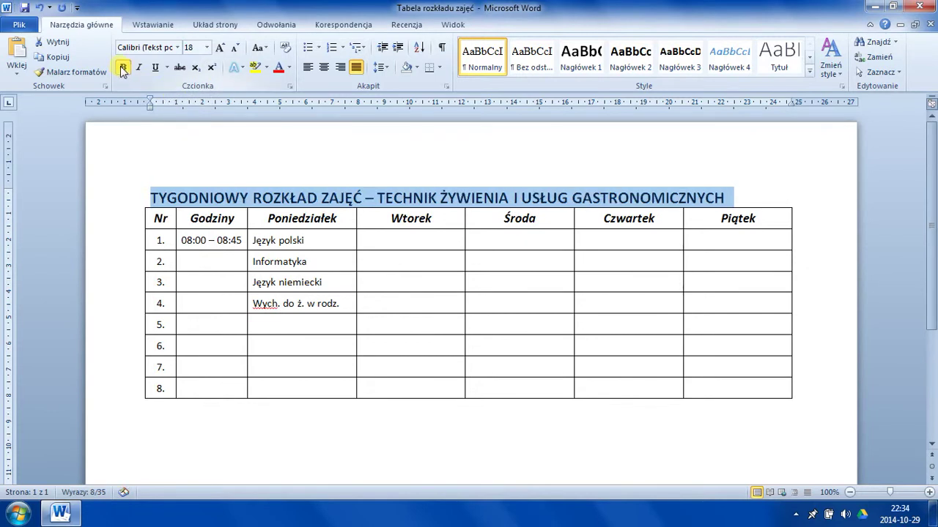
left_click(323, 67)
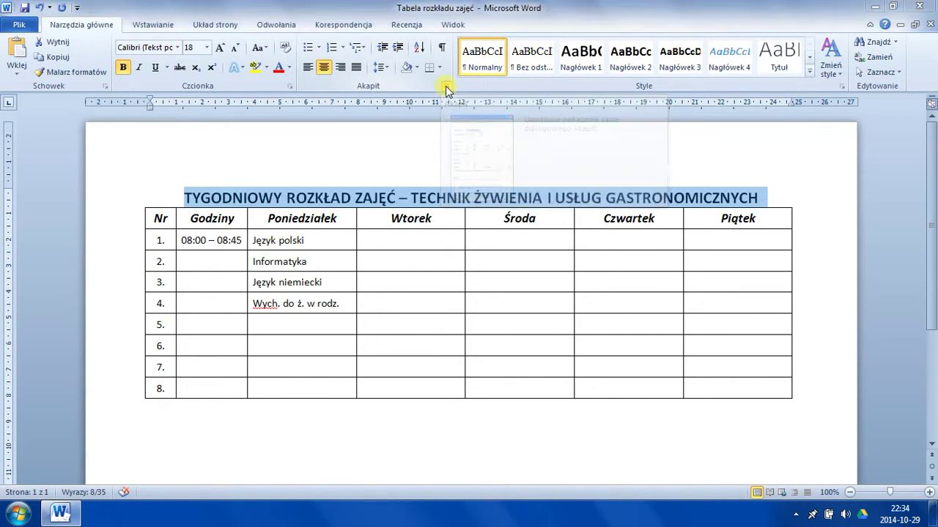
Step: Set the title's spacing after to 12 pt in the Akapit dialog
left_click(446, 86)
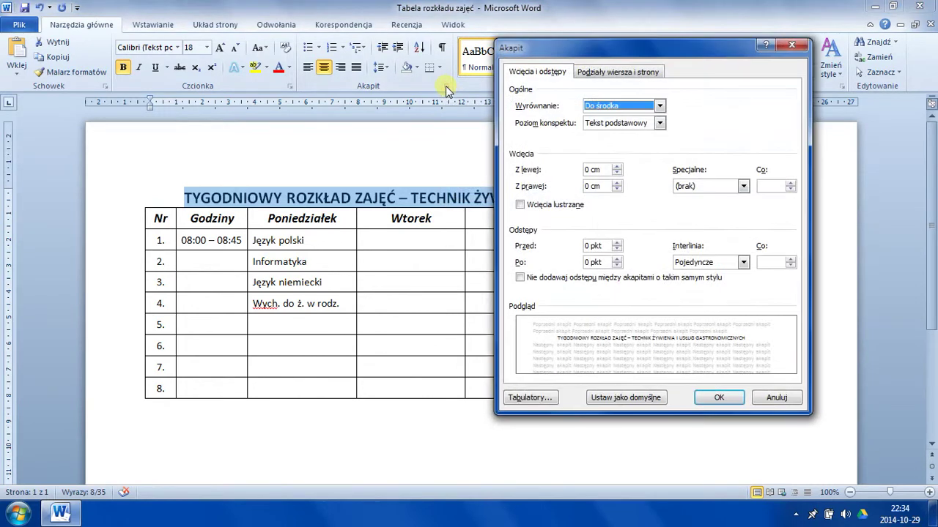
left_click(617, 259)
left_click(617, 259)
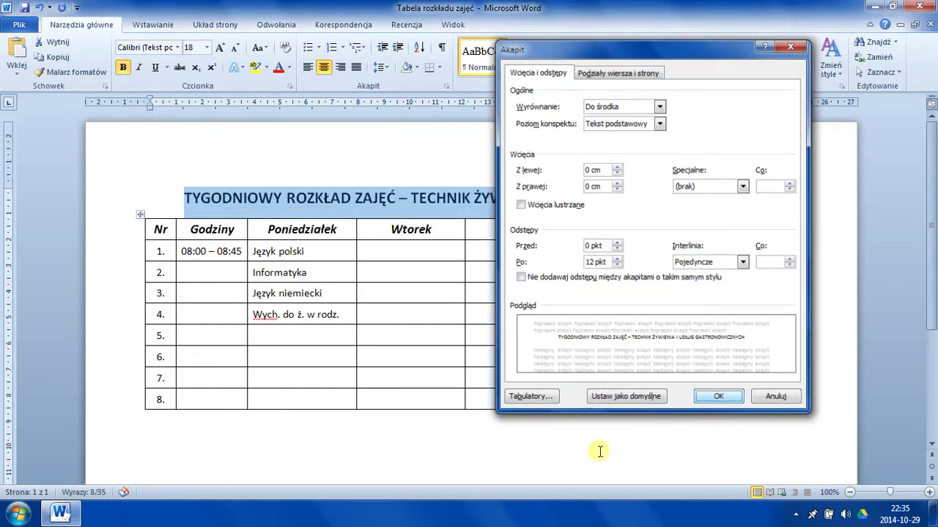
left_click(774, 398)
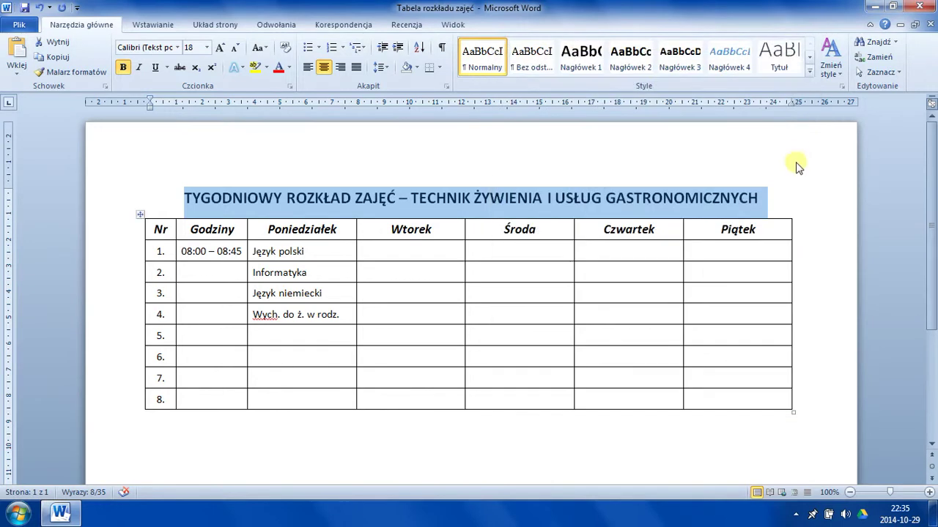
Step: Save the 'Tabela rozkładu zajęć' document and close Word
left_click(334, 480)
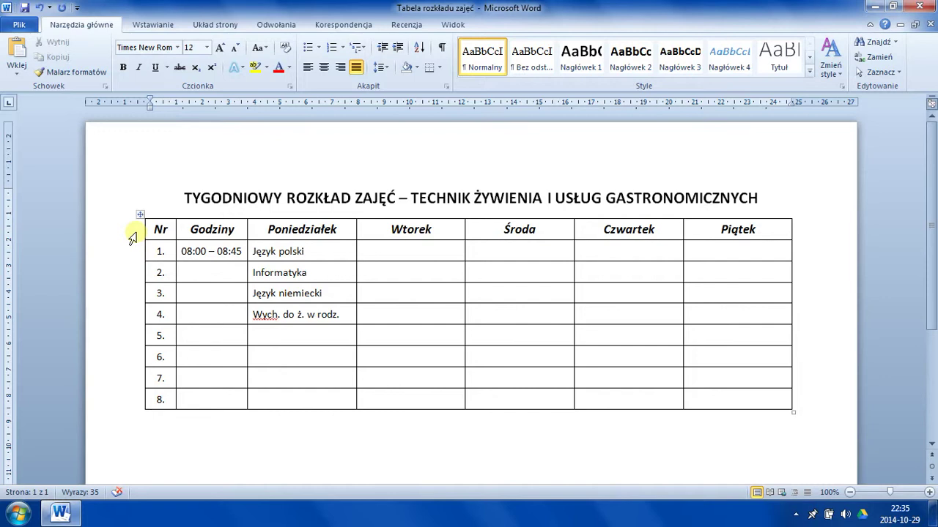
left_click(26, 11)
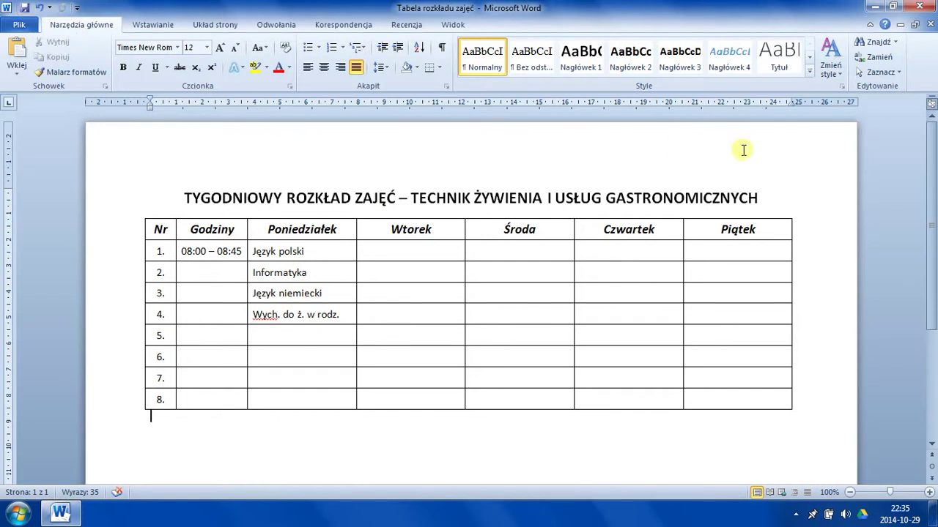
left_click(922, 10)
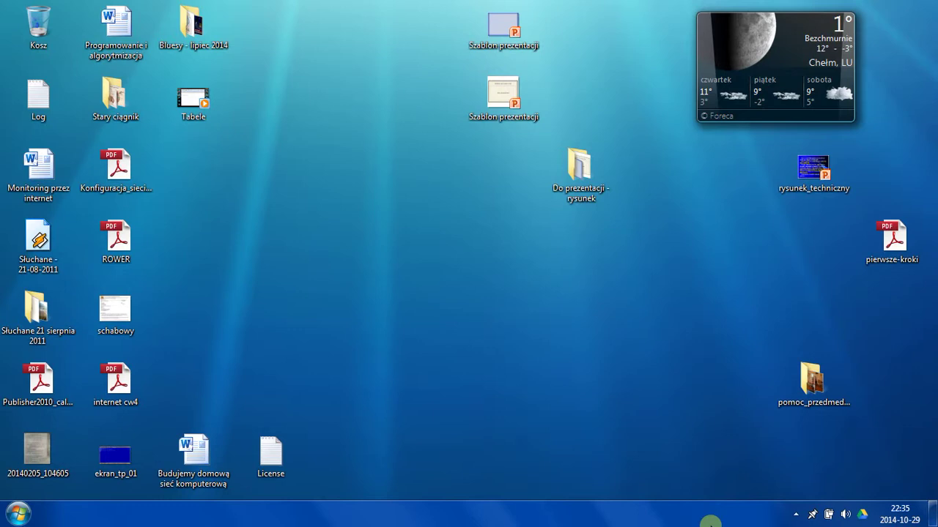
Step: Reveal the hidden icons in the Windows 7 system tray
left_click(797, 515)
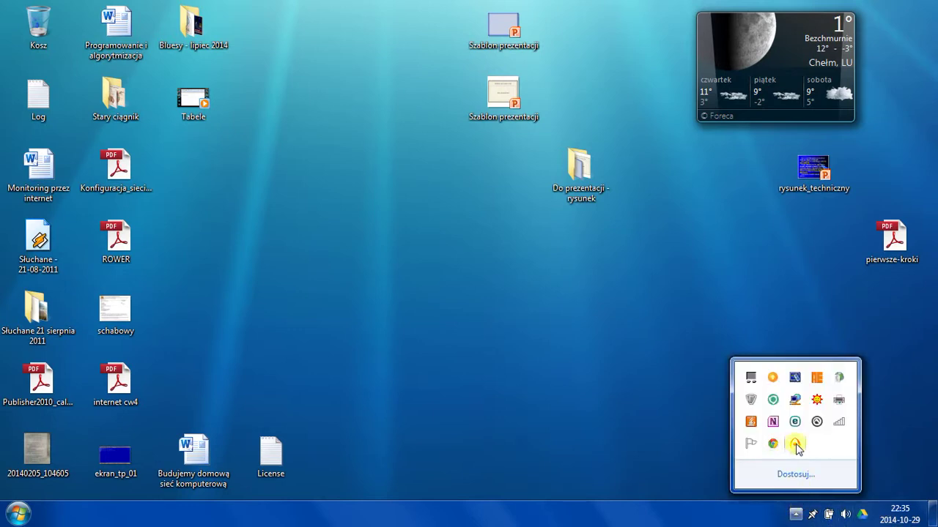